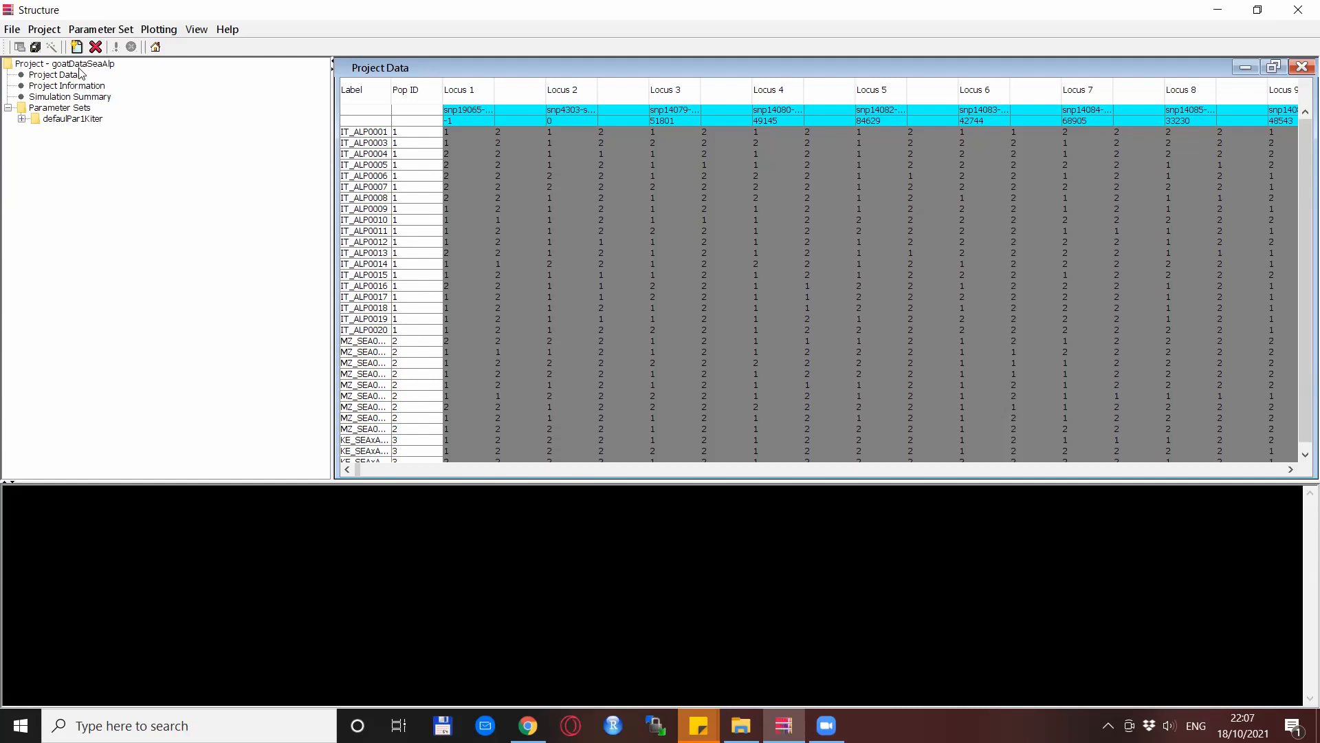
Step: Create a parameter set named quickTest with a burnin length of 10 and 50 MCMC reps after burnin
left_click(97, 29)
left_click(95, 93)
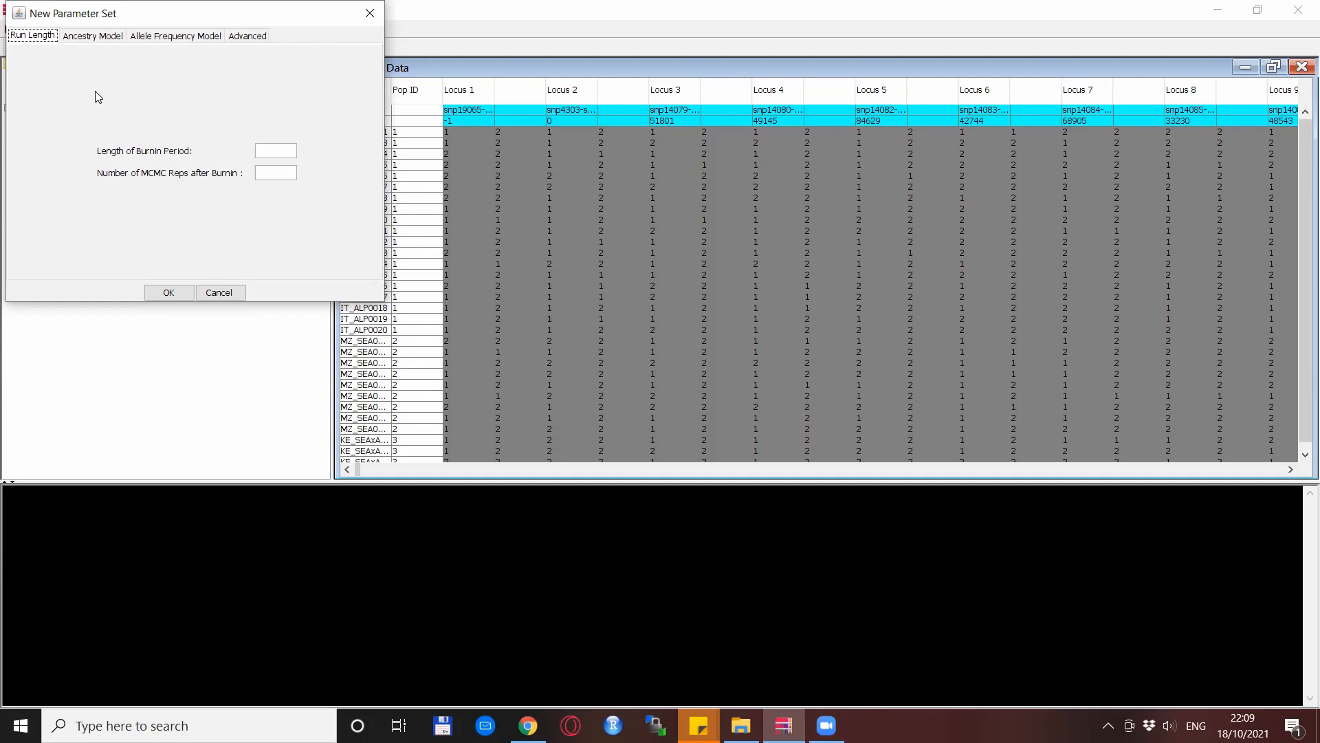
key("Tab")
type("10")
key("Tab")
type("50")
left_click(169, 292)
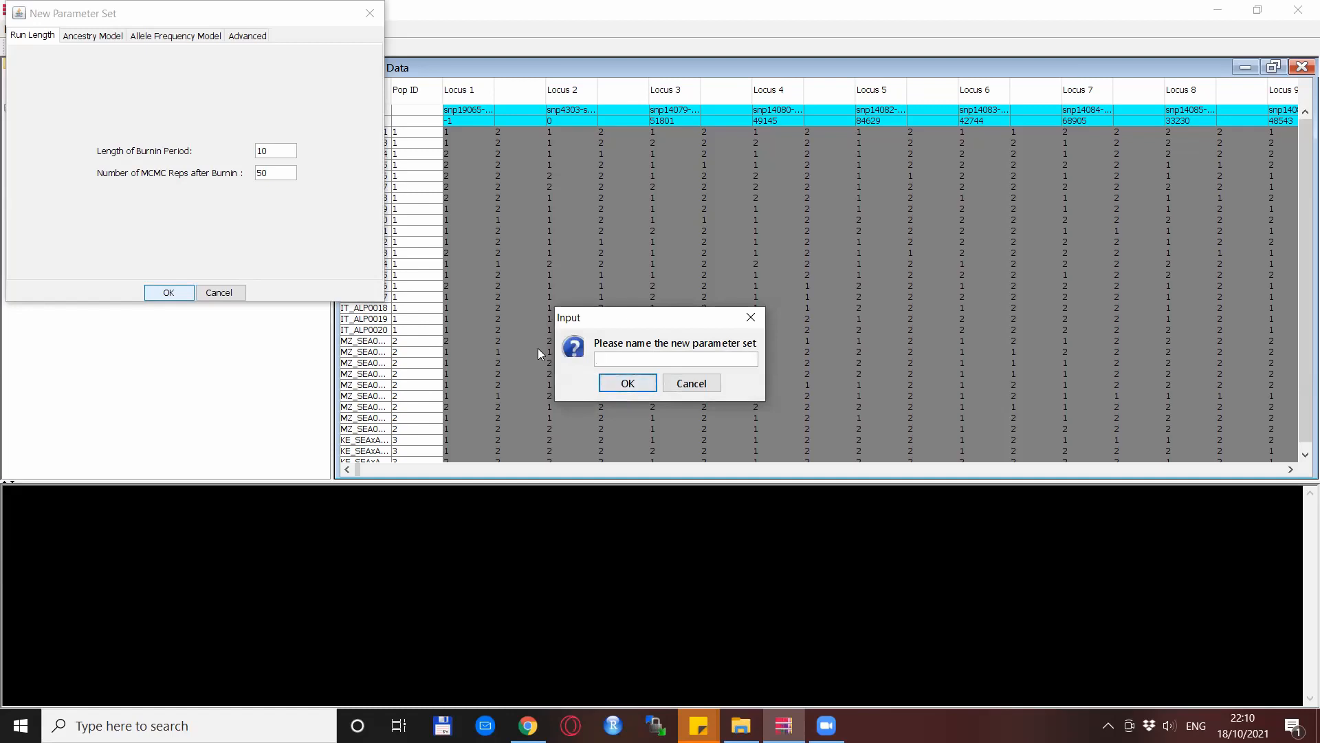
type("quickTest")
left_click(625, 385)
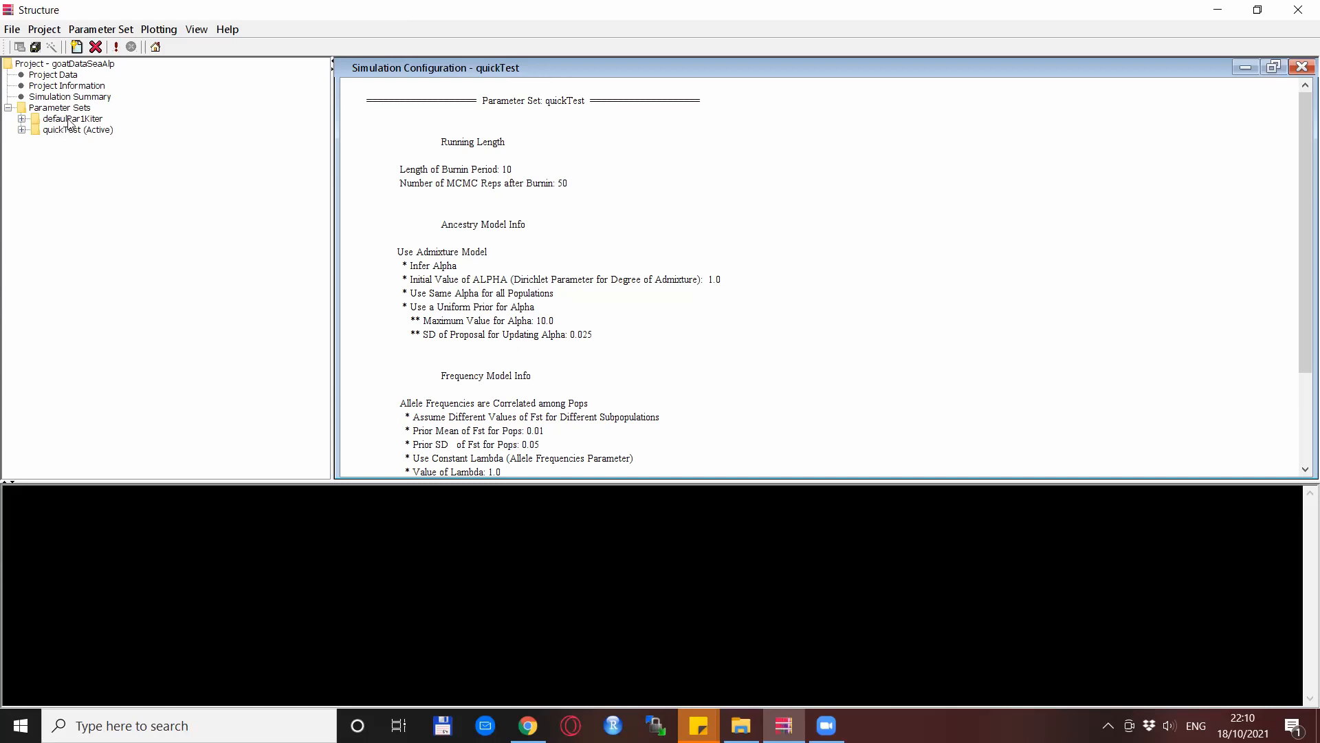
Step: Make defaulPar1Kiter the active parameter set, and switch back to quickTest as the active one
right_click(69, 119)
left_click(102, 127)
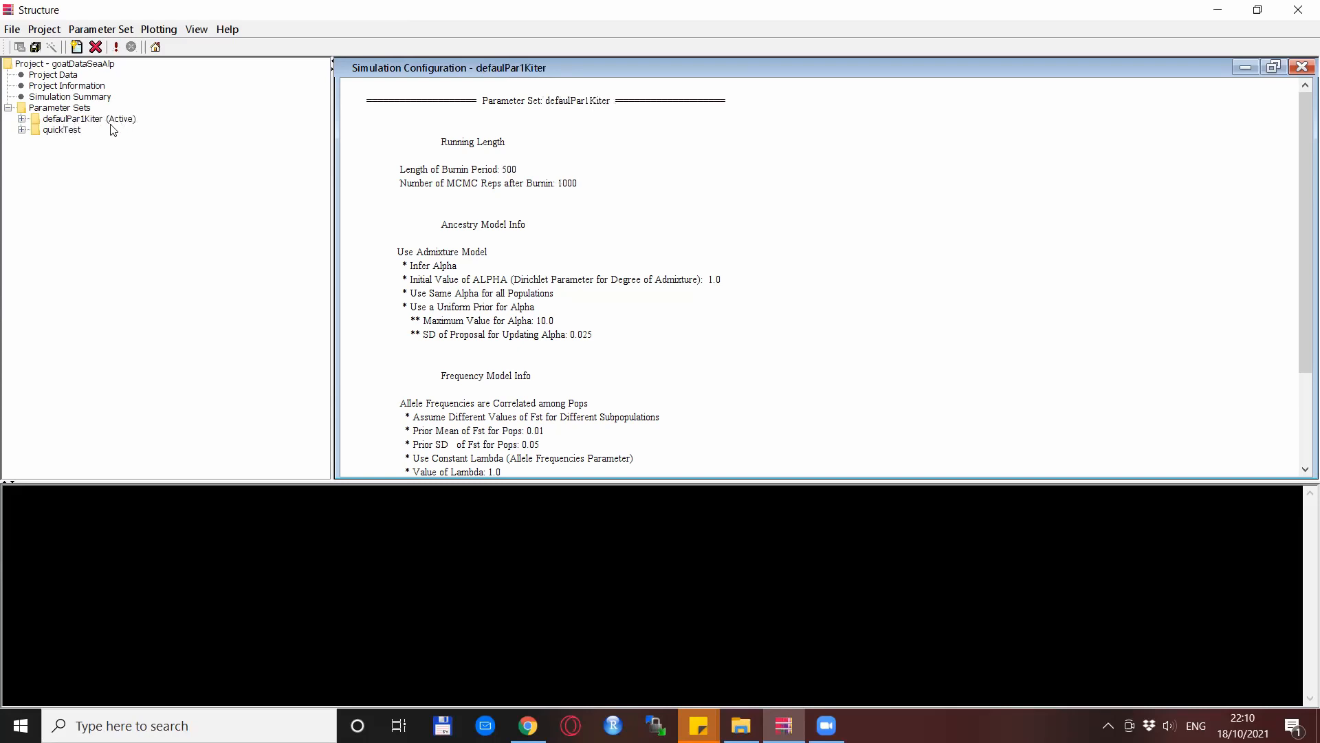
right_click(60, 134)
left_click(83, 140)
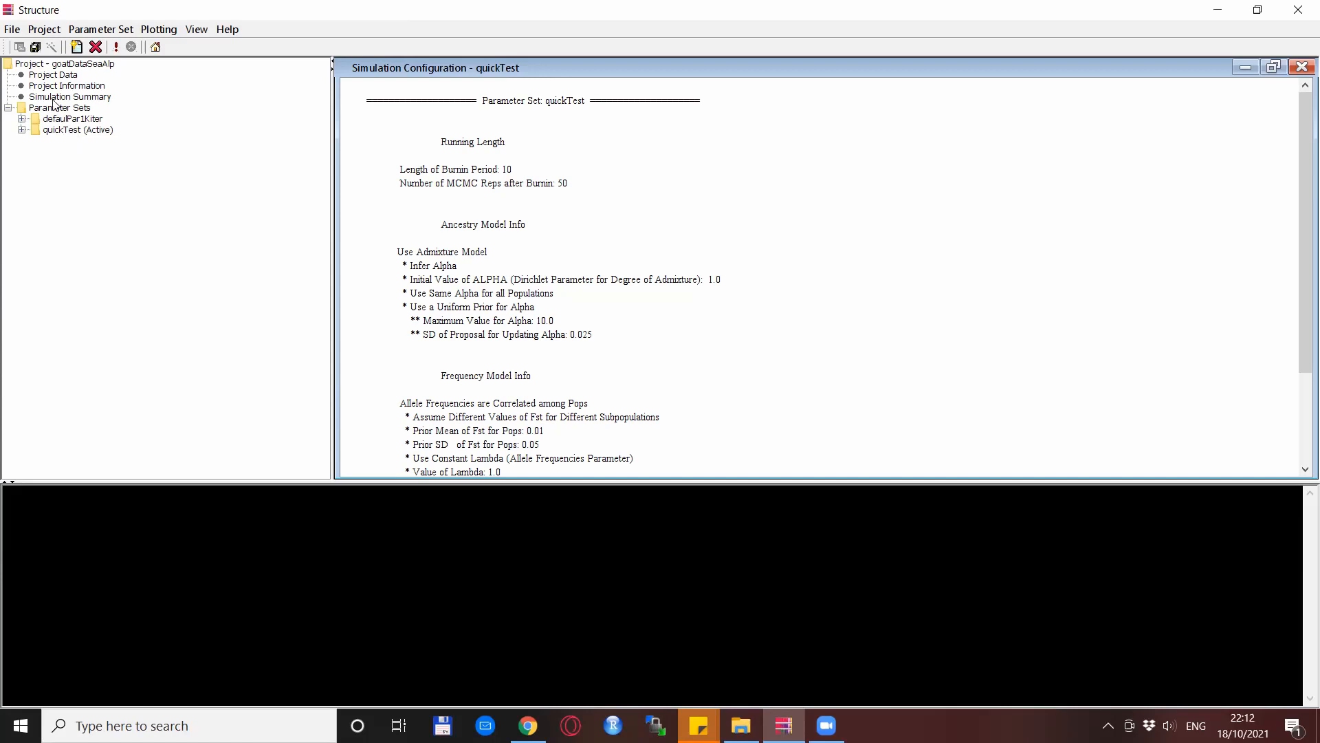
Step: Start a job running the quickTest simulation for K from 1 to 9 with 3 iterations, and close the job log
left_click(57, 33)
left_click(55, 30)
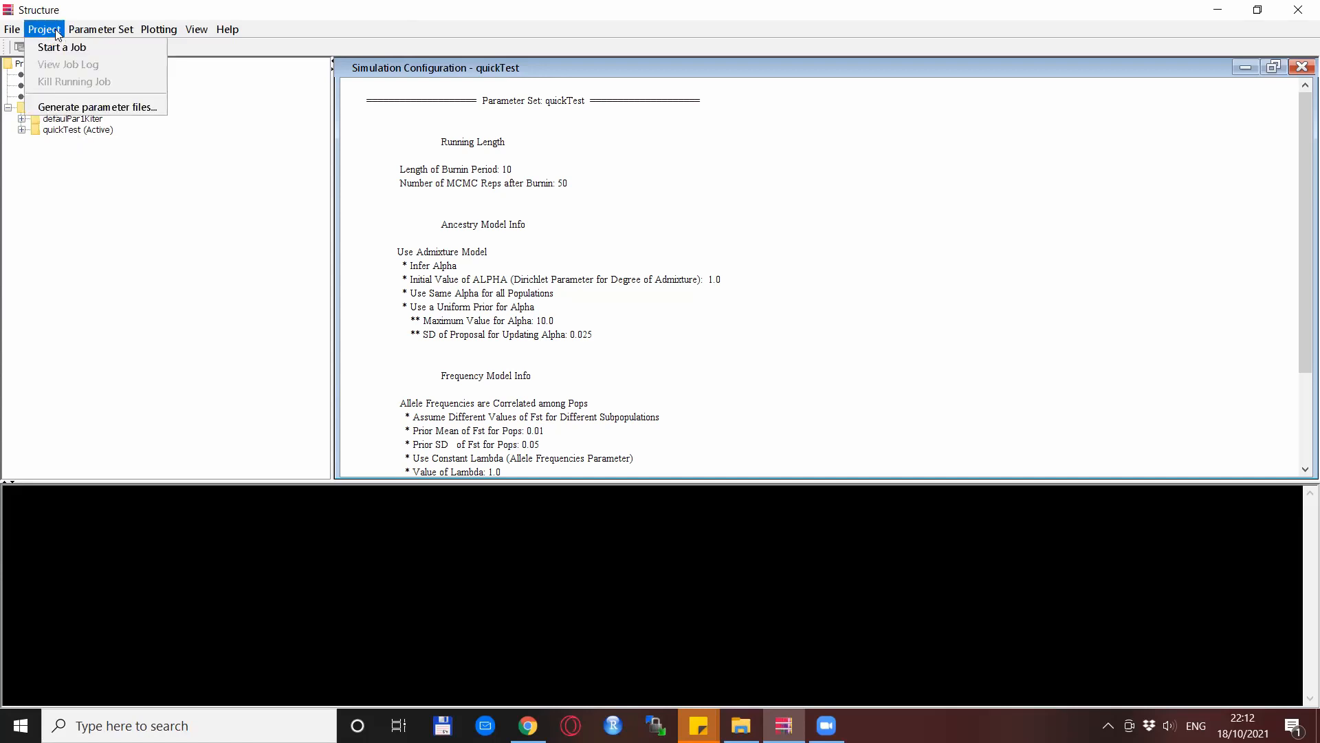
left_click(67, 47)
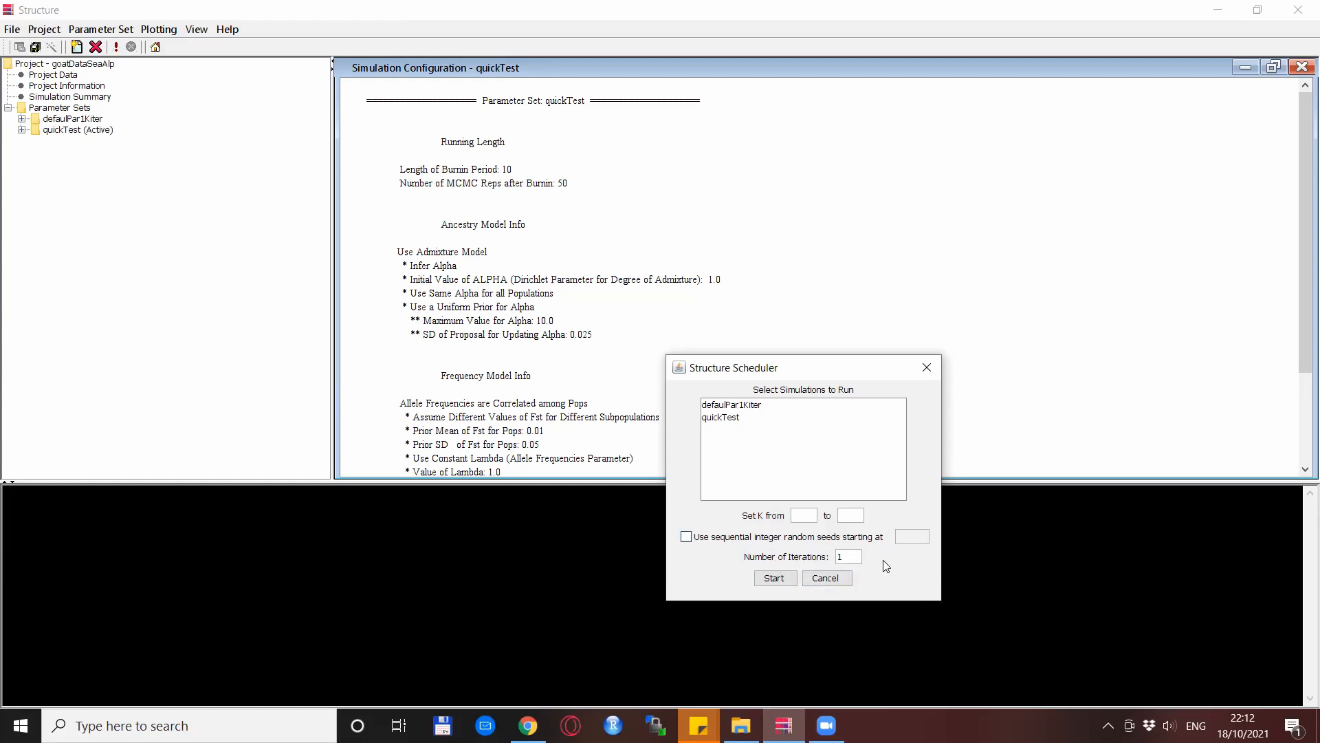
left_click(733, 419)
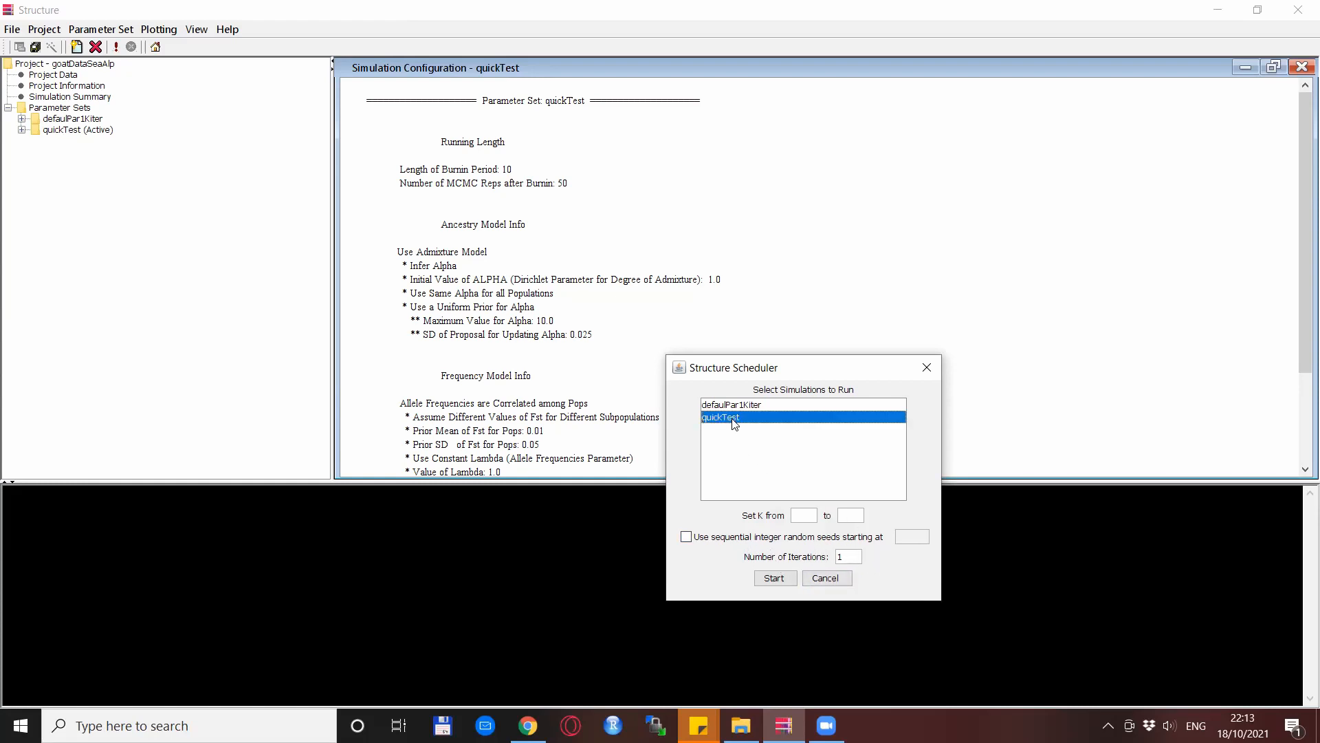
left_click(803, 514)
type("1")
left_click(841, 513)
type("9")
double_click(859, 557)
type("3")
left_click(775, 579)
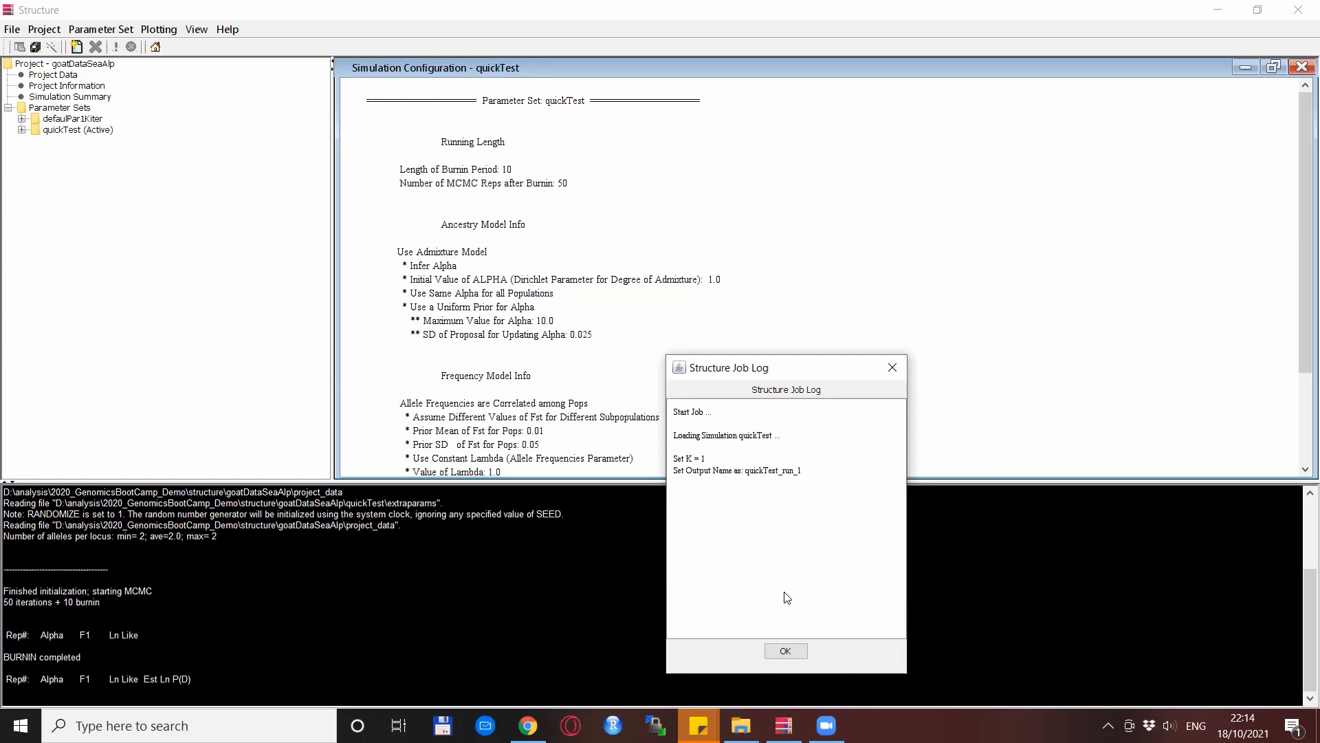
left_click(791, 652)
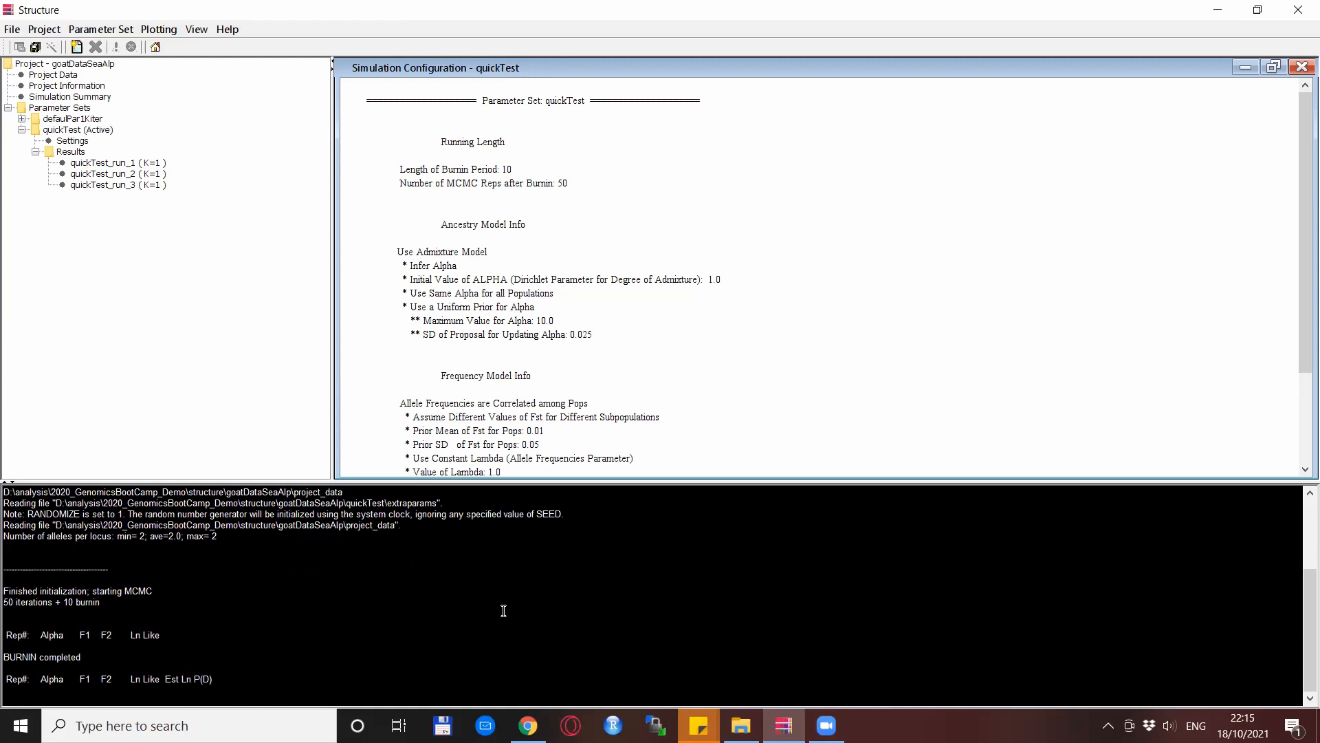
Step: Switch to the Structure Harvester page in the browser and read its Instructions, References and Citation sections, including the Evanno et al. title
key("alt+Tab")
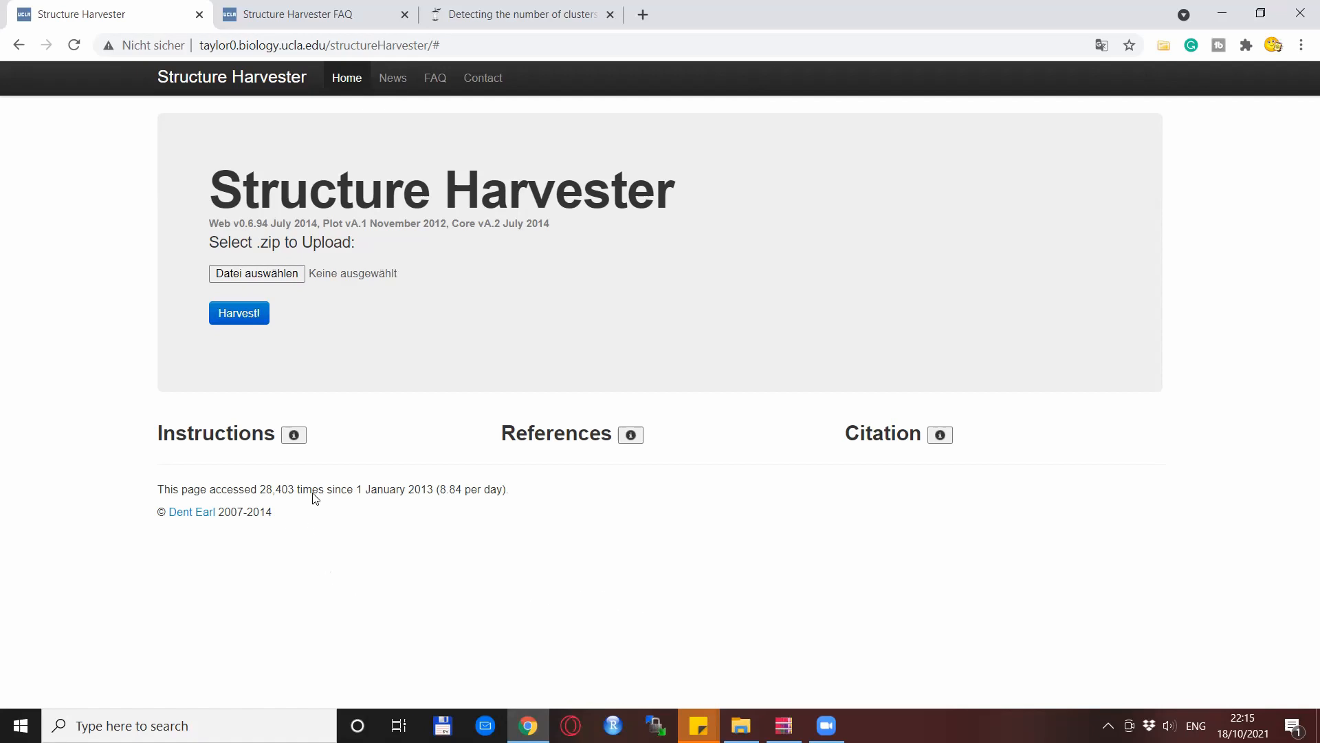
left_click(294, 438)
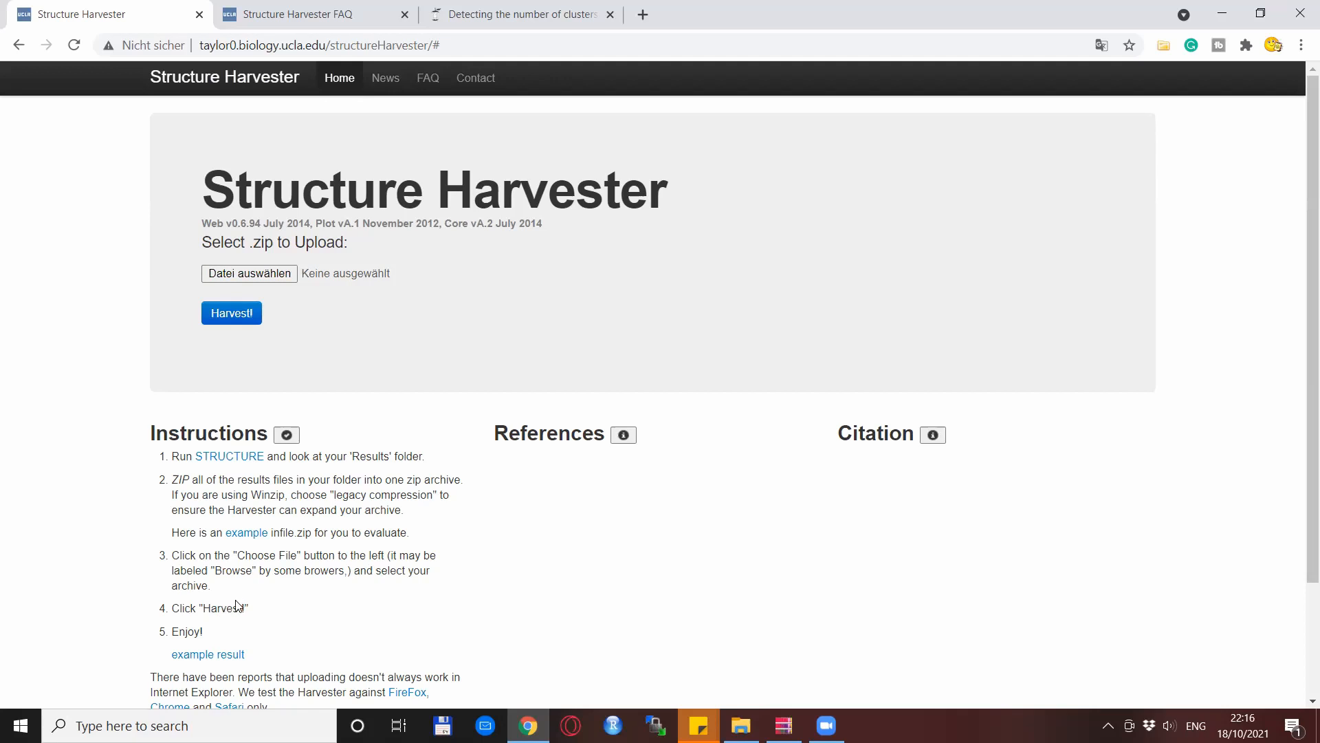
left_click(626, 436)
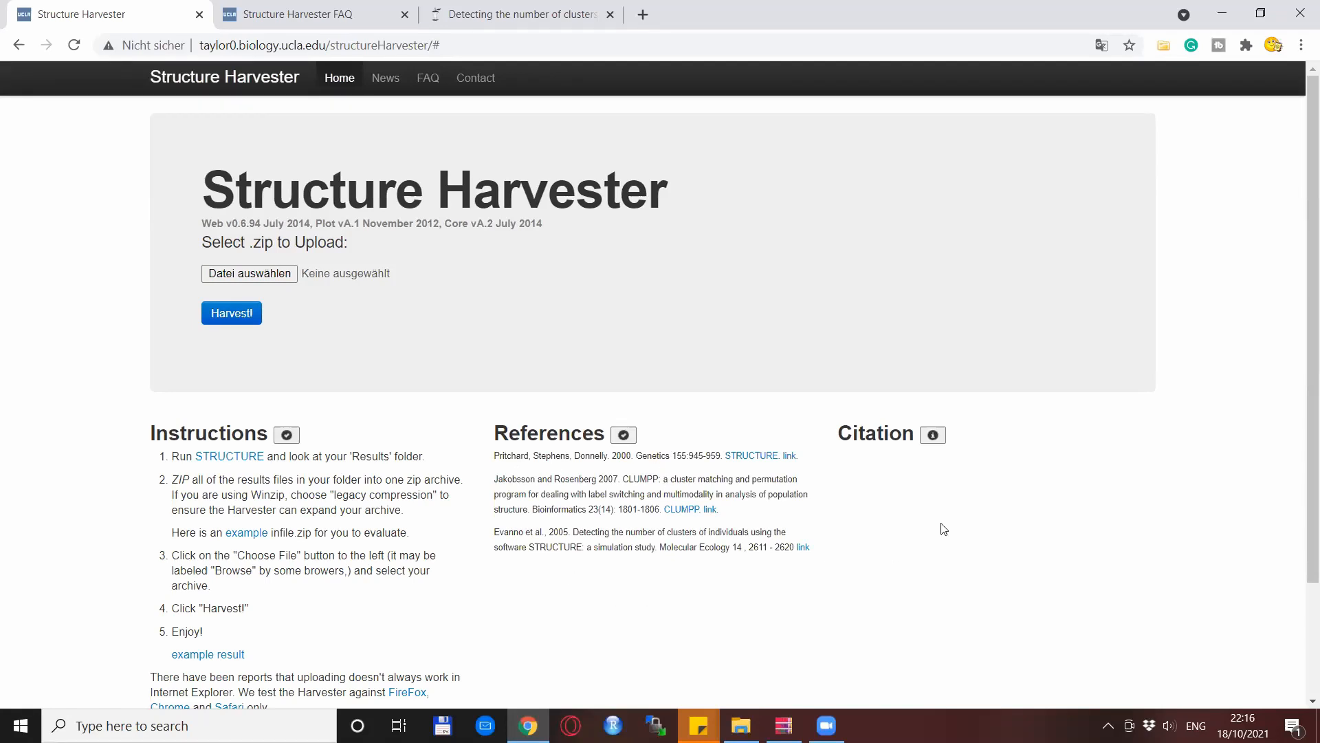
left_click(934, 436)
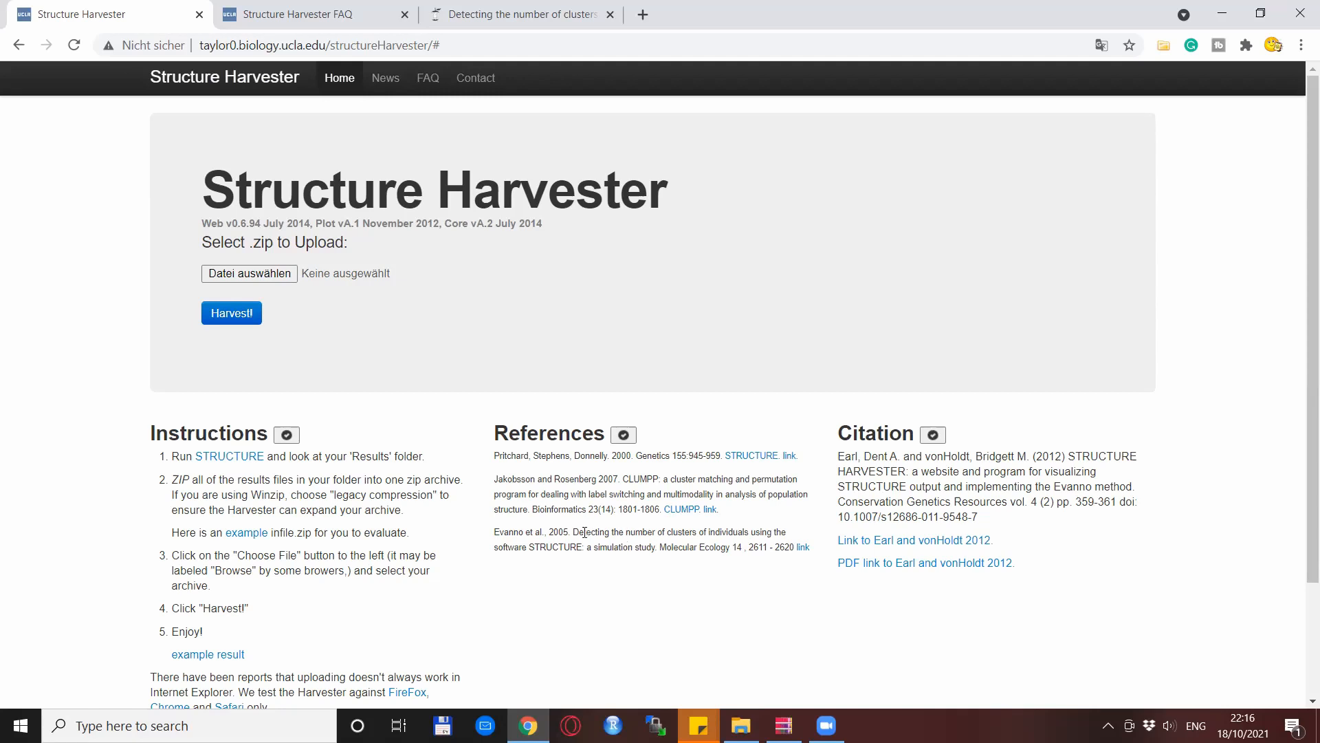
left_click_drag(576, 533, 657, 550)
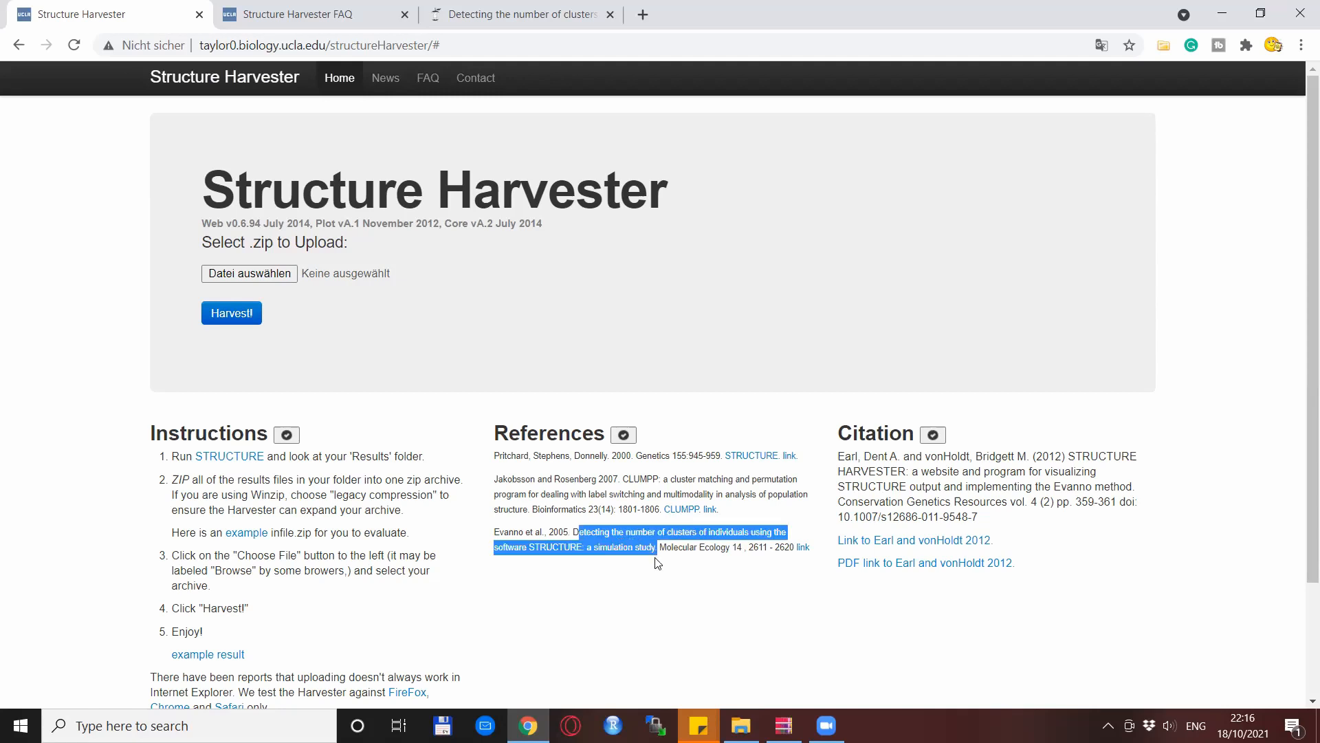
left_click(656, 565)
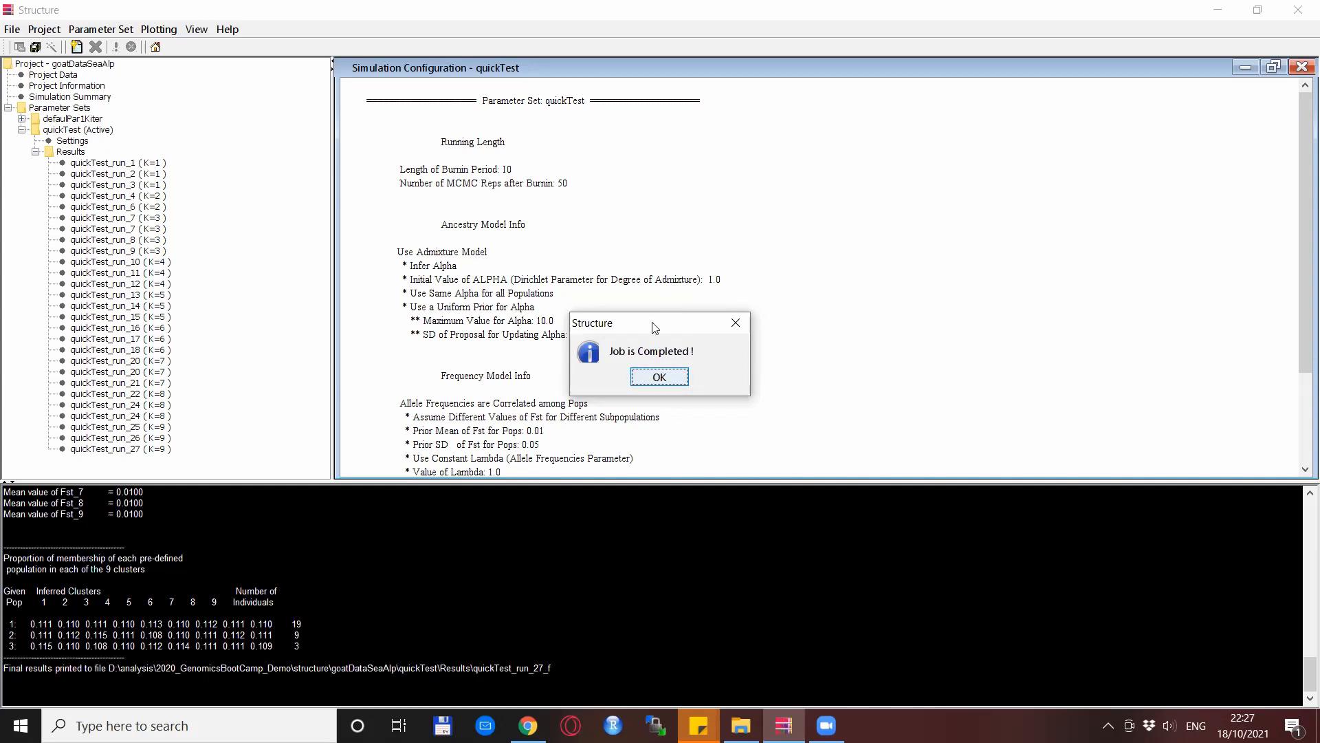
Step: Dismiss the job completion notice and examine the quickTest_run_10_f output file from the quickTest Results folder in File Explorer
left_click(664, 382)
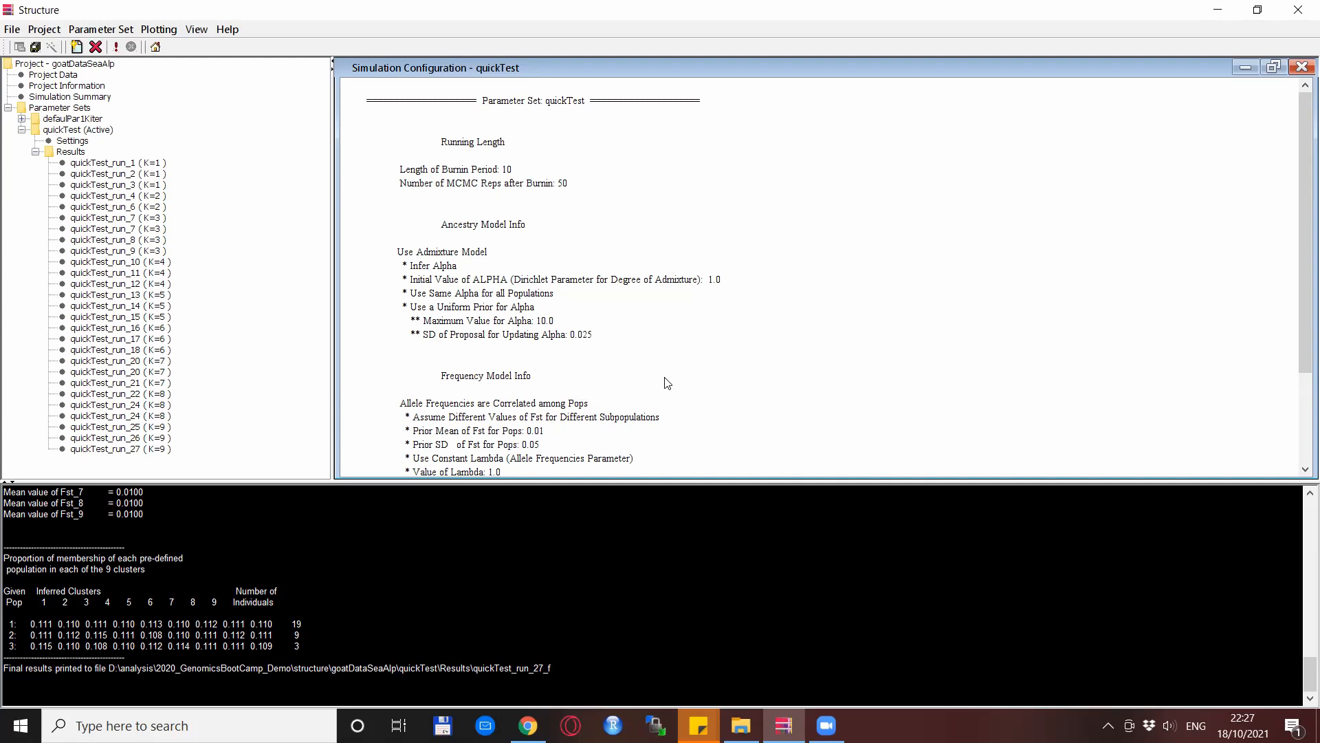
key("alt+Tab")
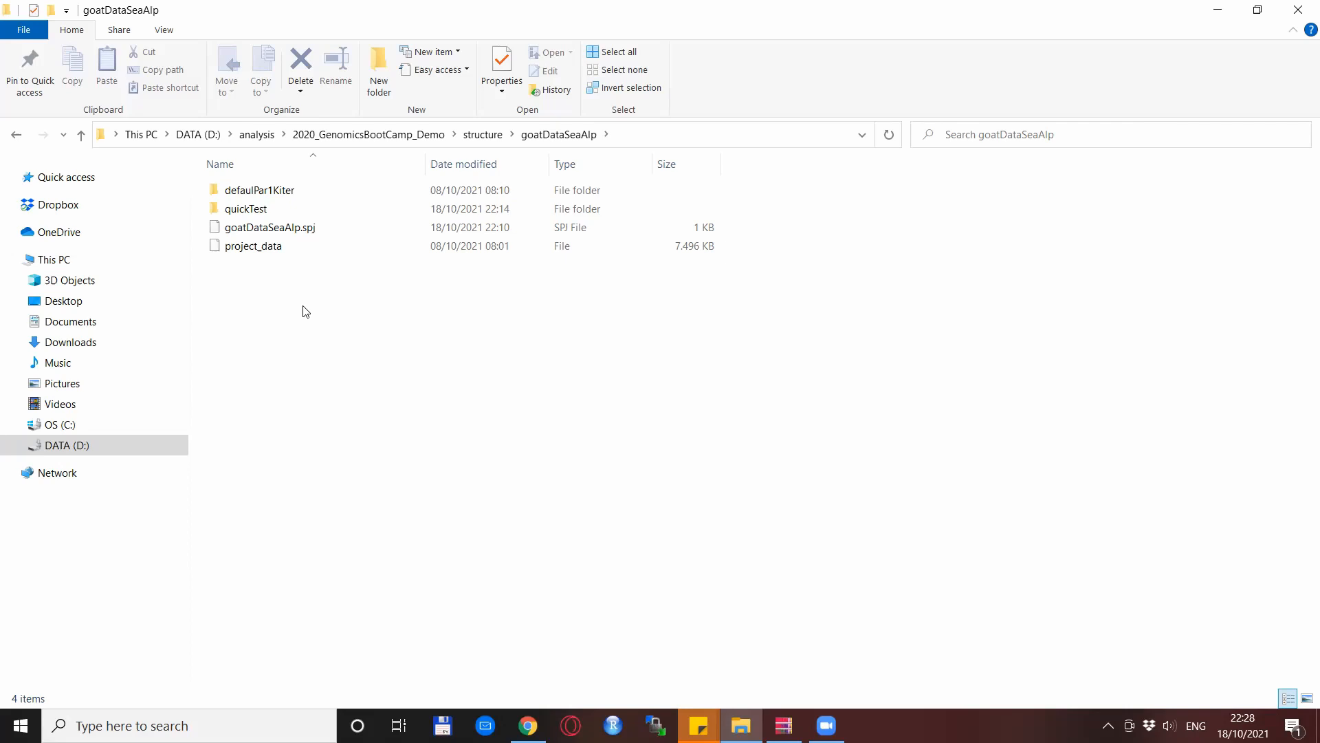
double_click(248, 209)
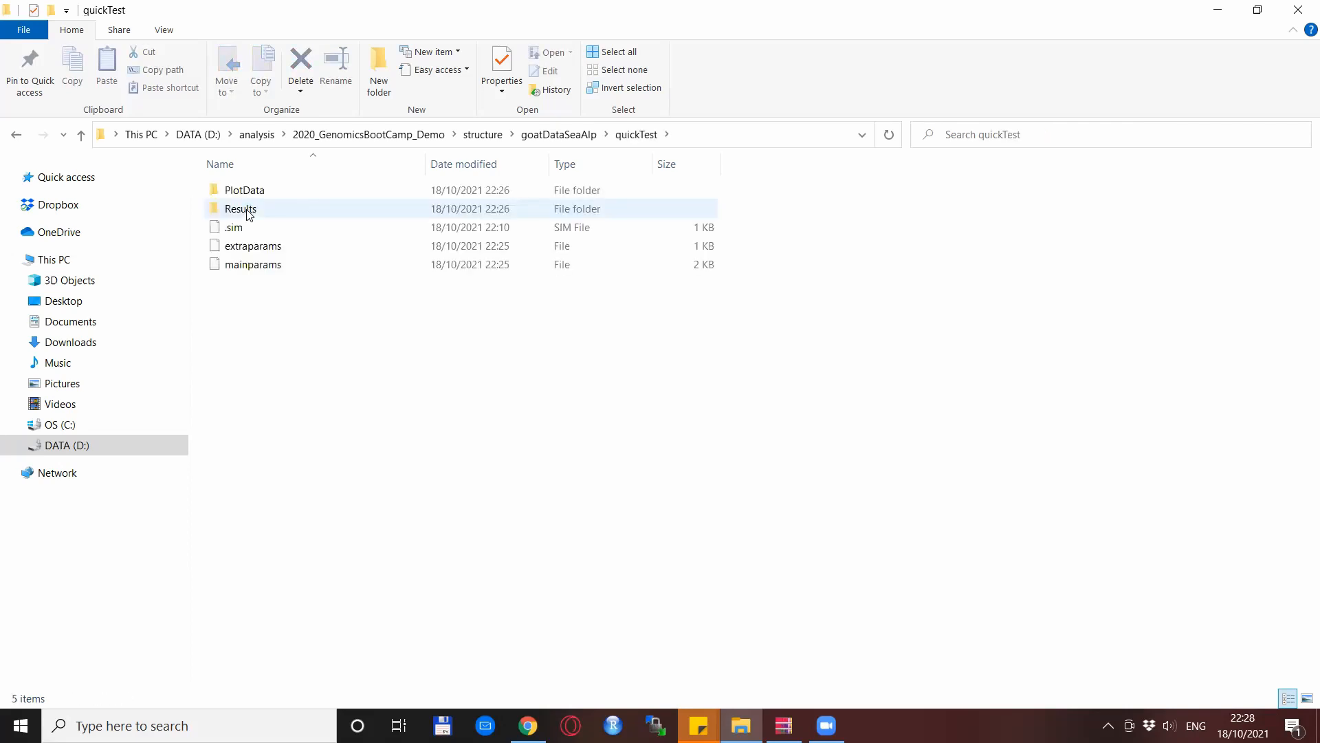
left_click(249, 211)
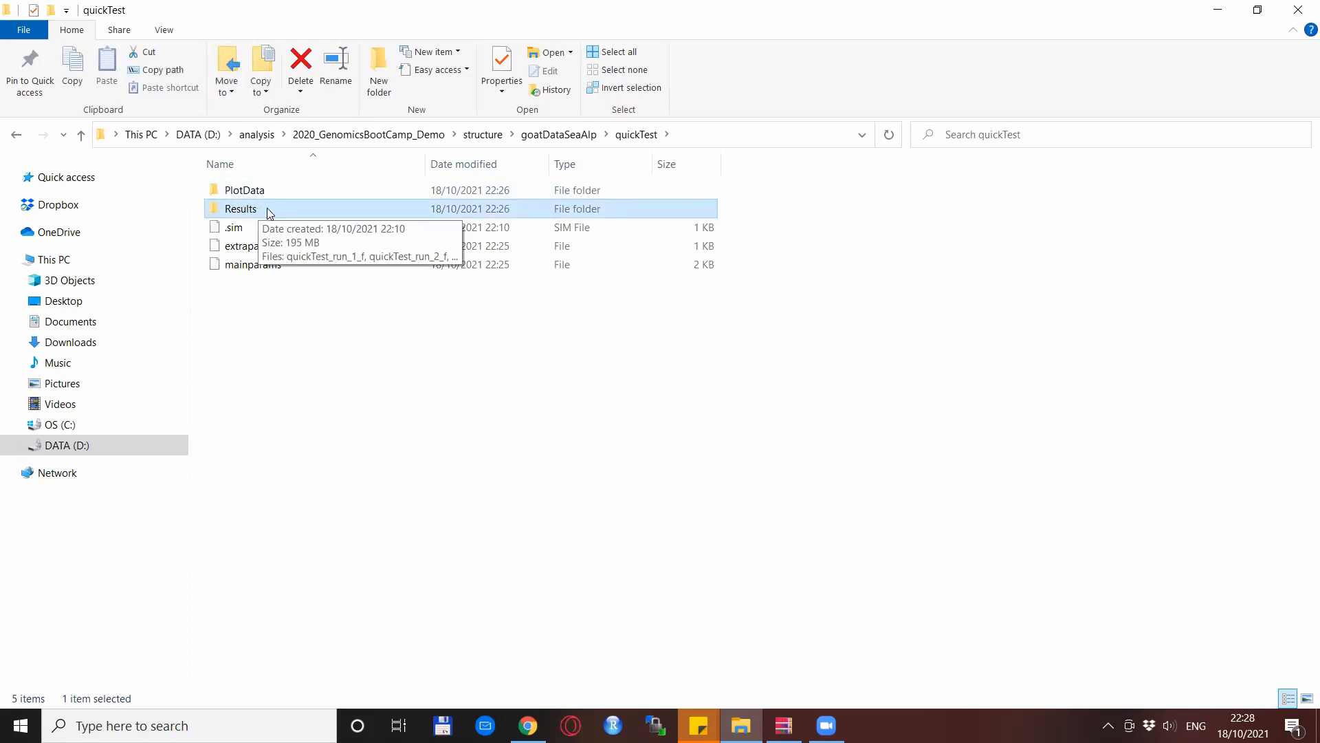
double_click(269, 214)
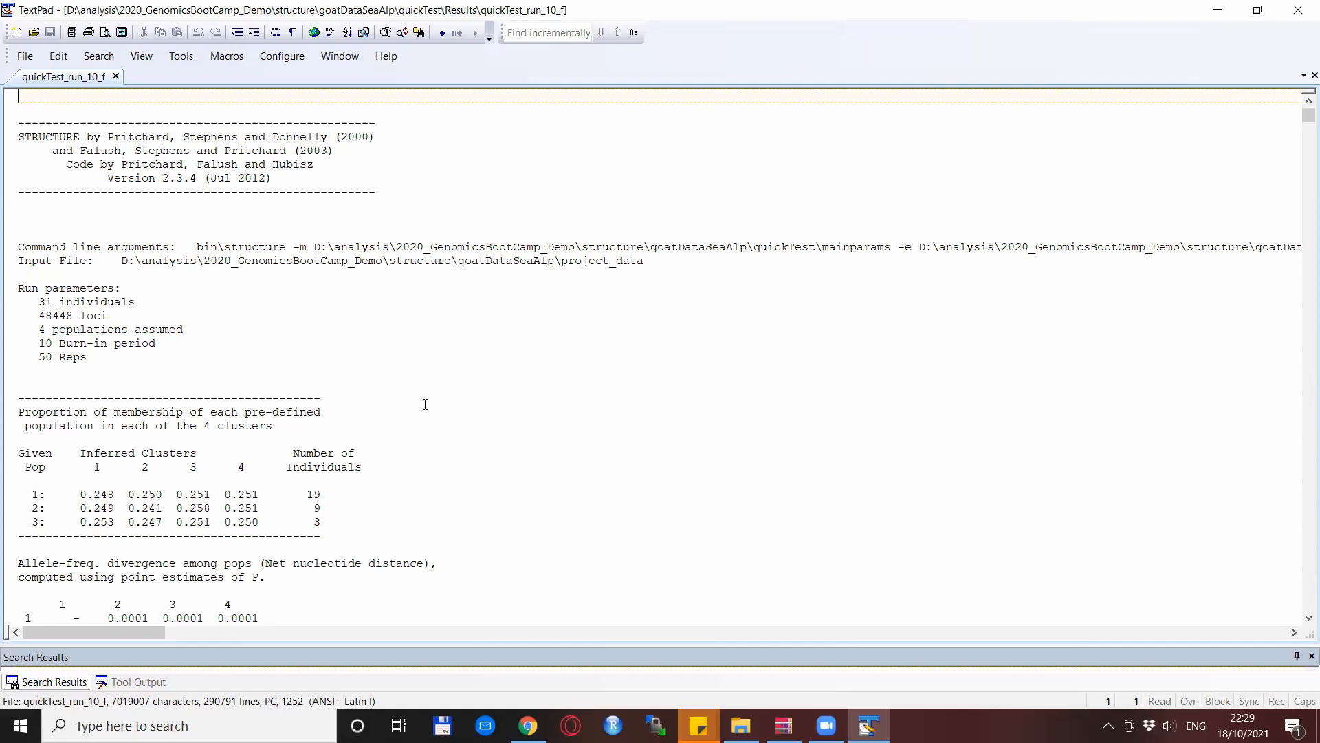
scroll(425, 405, "down", 2)
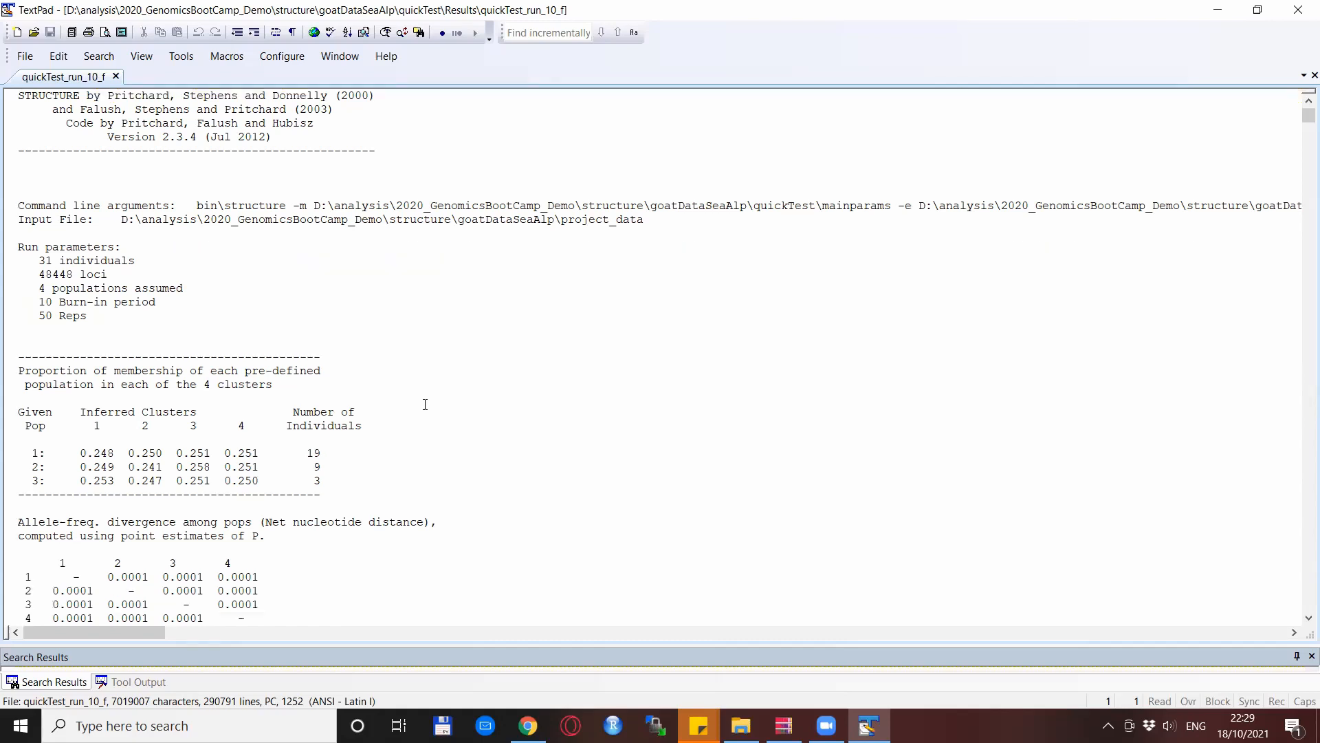
scroll(448, 400, "down", 11)
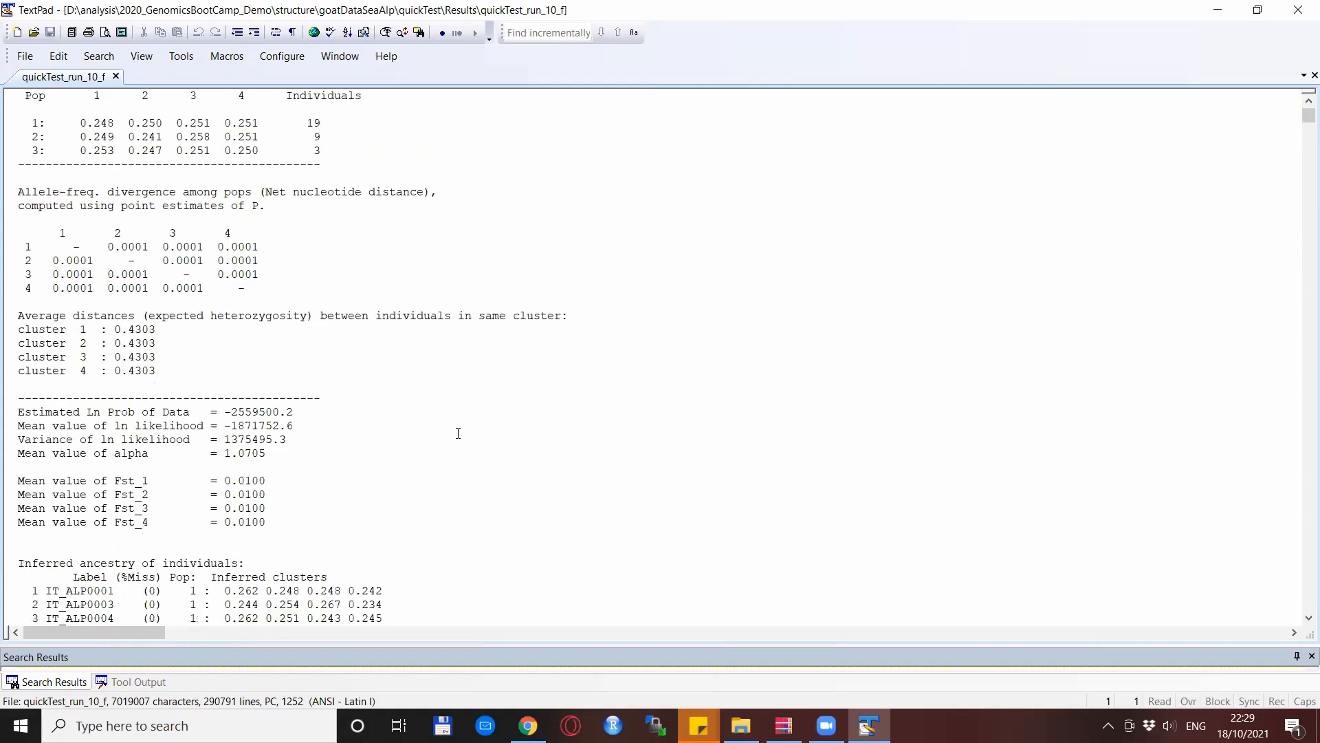
scroll(513, 434, "down", 10)
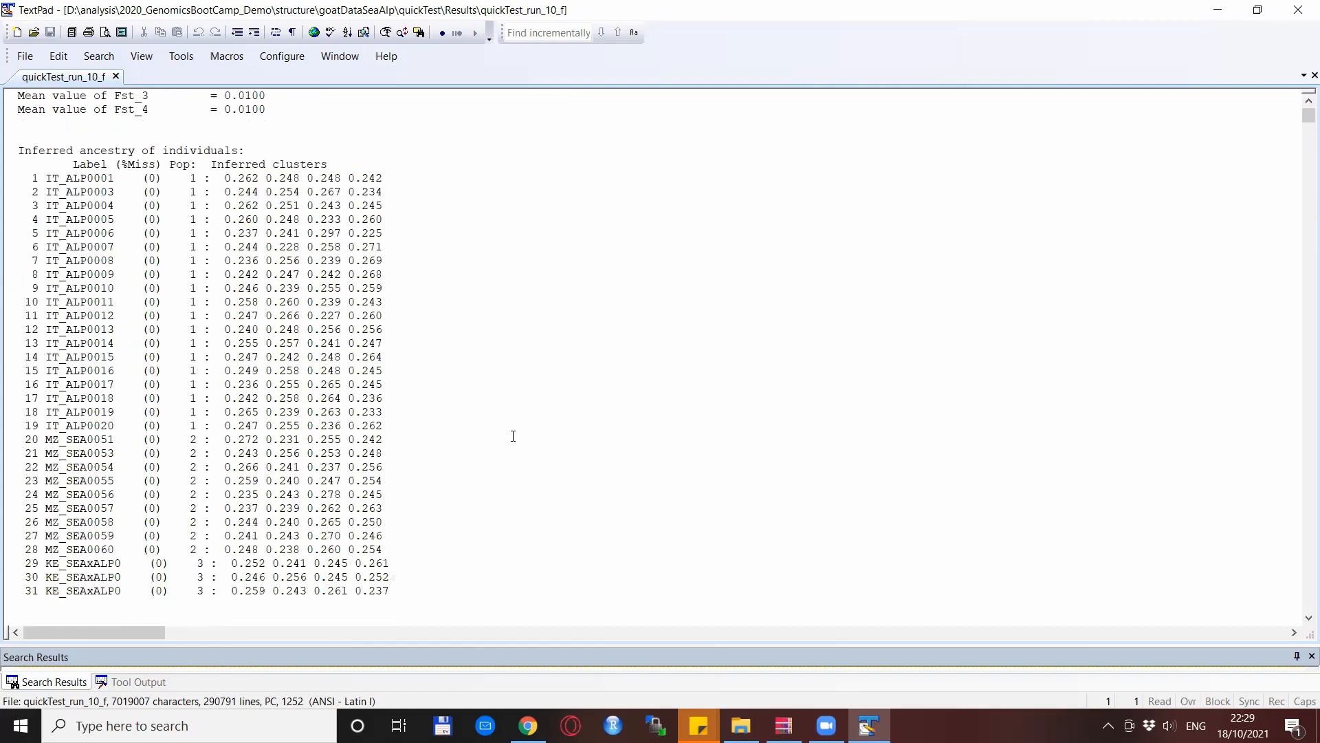
scroll(511, 440, "down", 6)
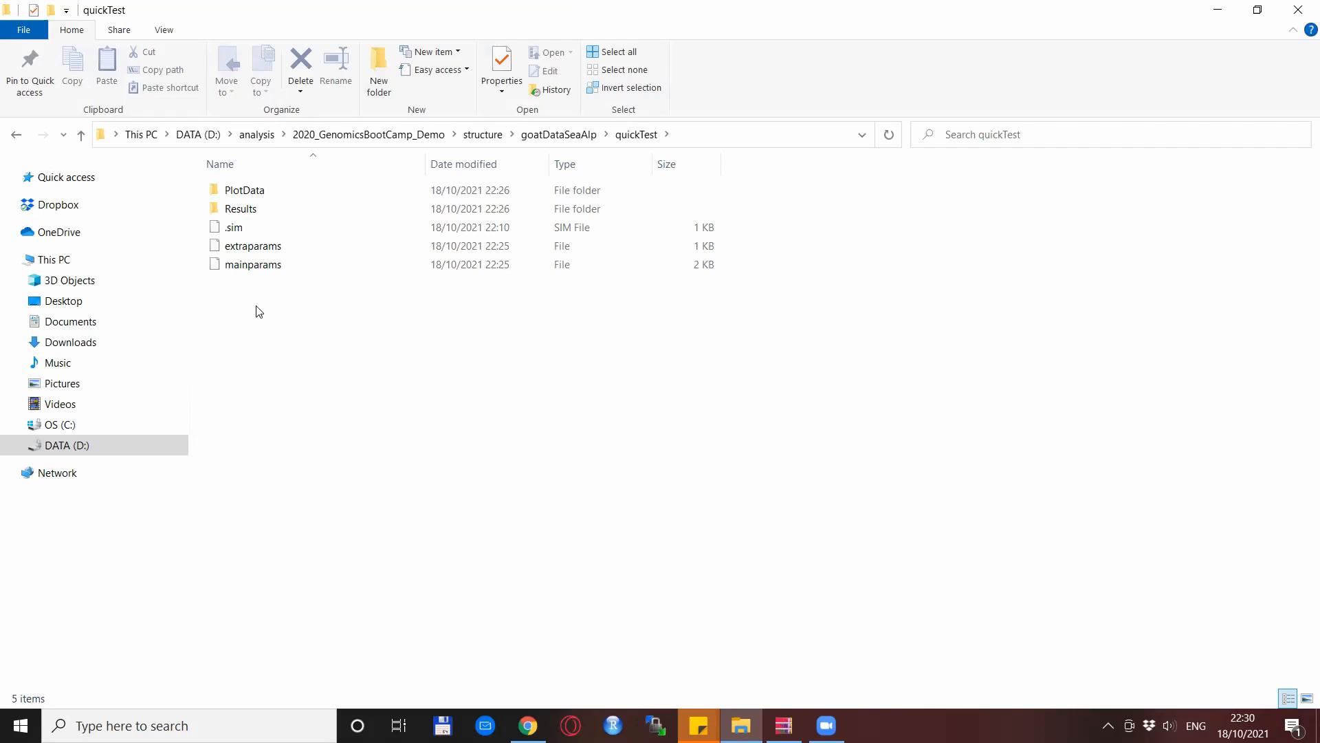
Step: Compress the quickTest Results folder with 7-Zip into Results.zip, using the zip archive format
right_click(255, 213)
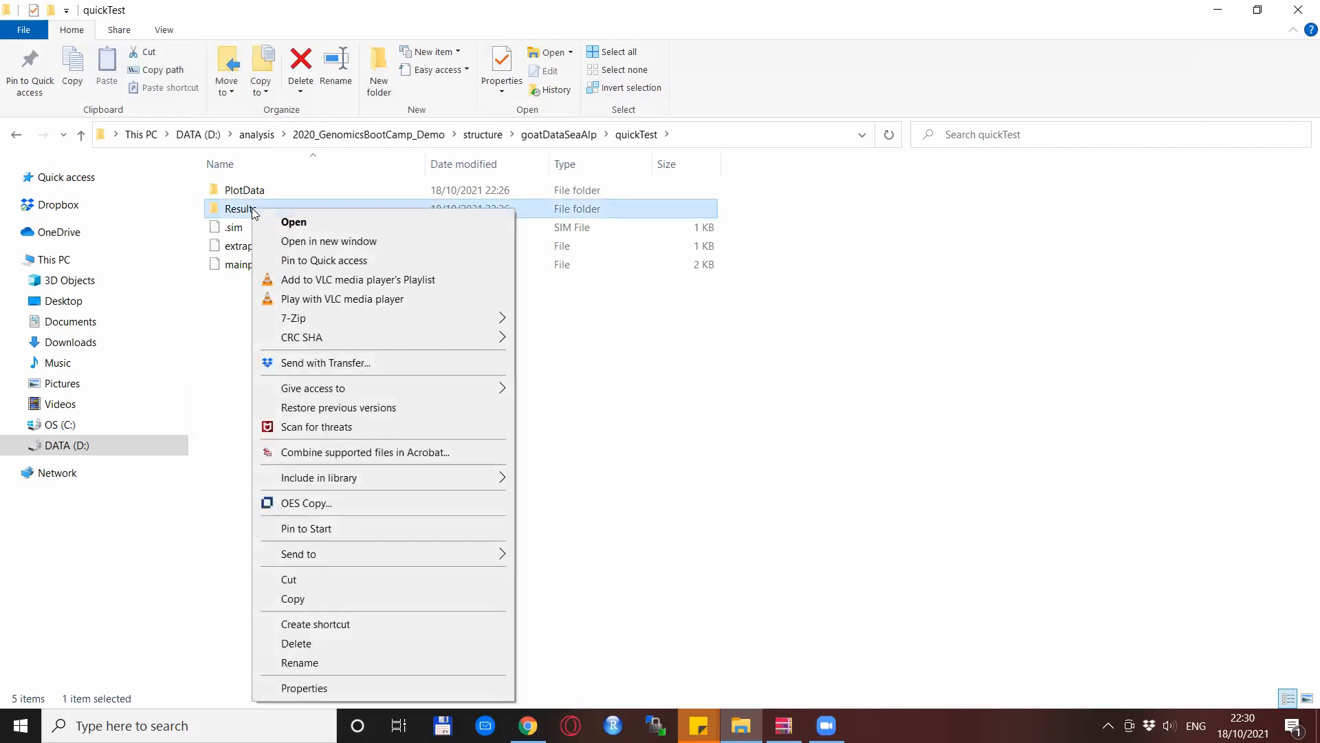
mouse_move(332, 321)
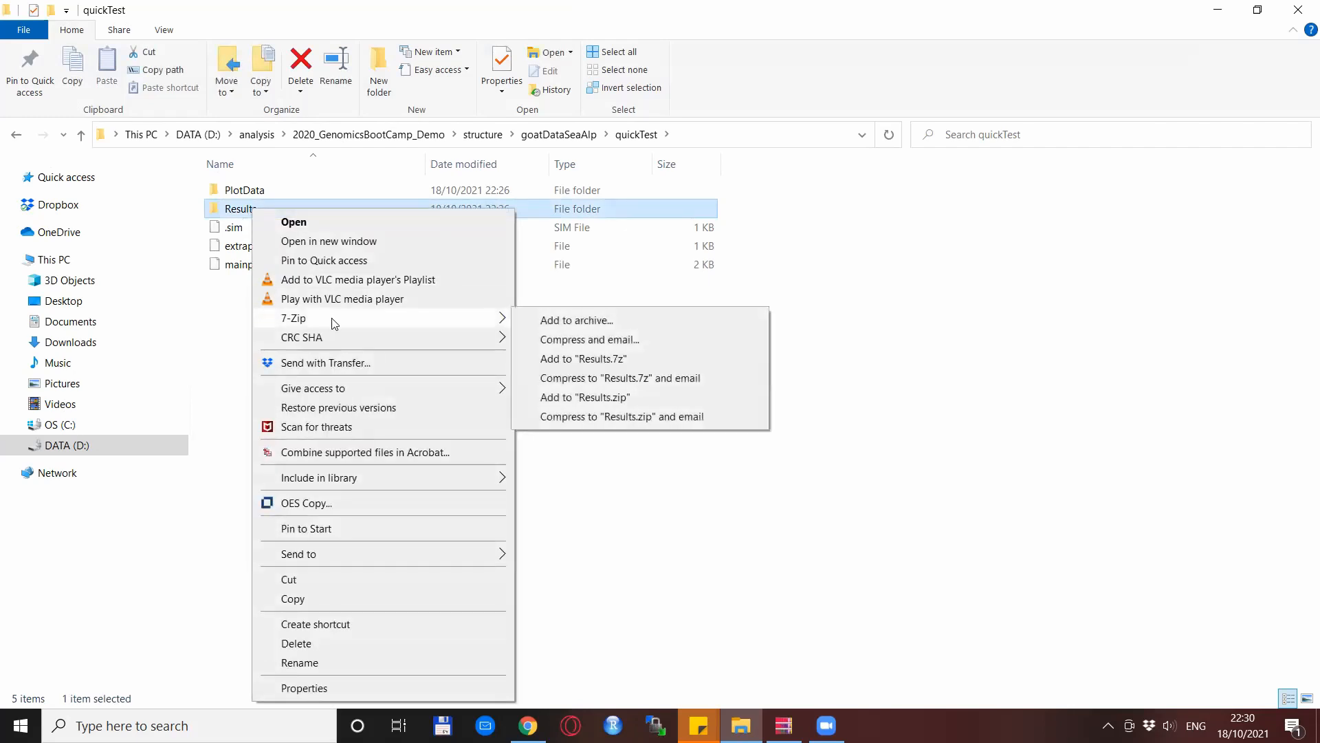
left_click(570, 320)
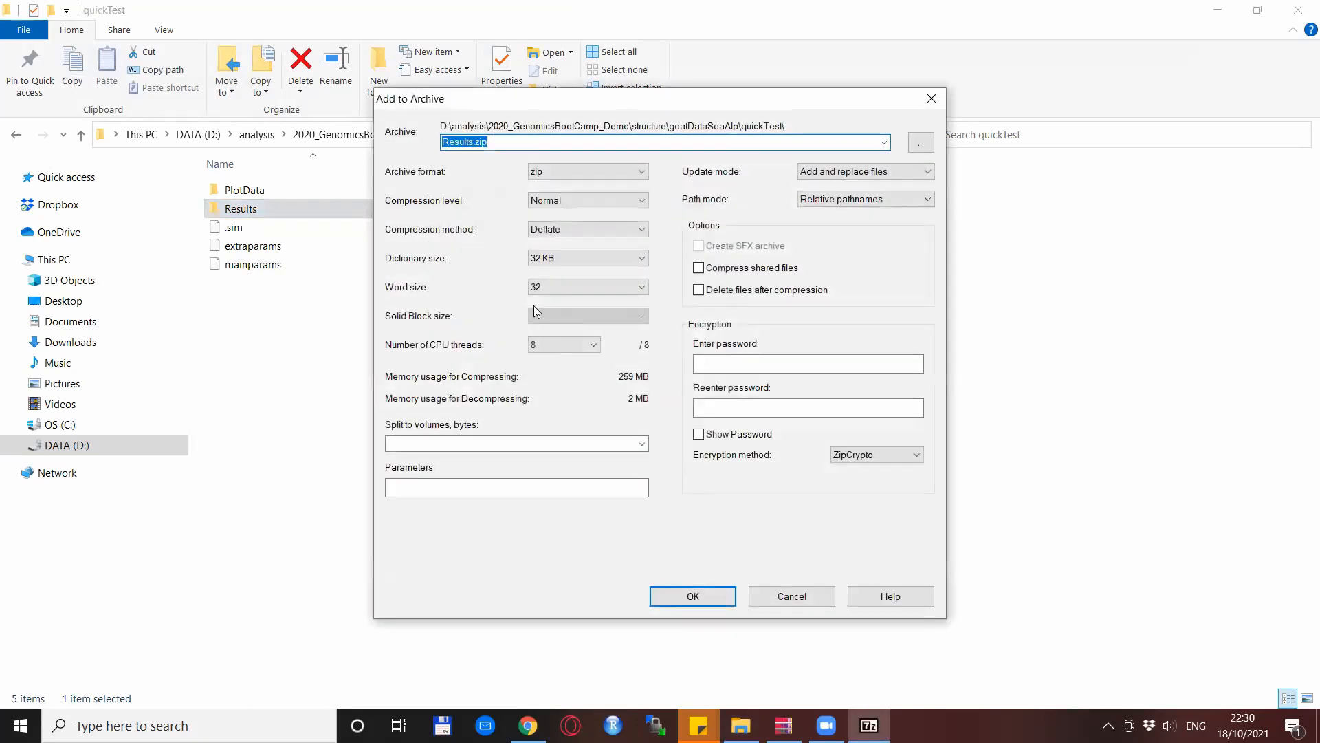
left_click(622, 171)
left_click(594, 186)
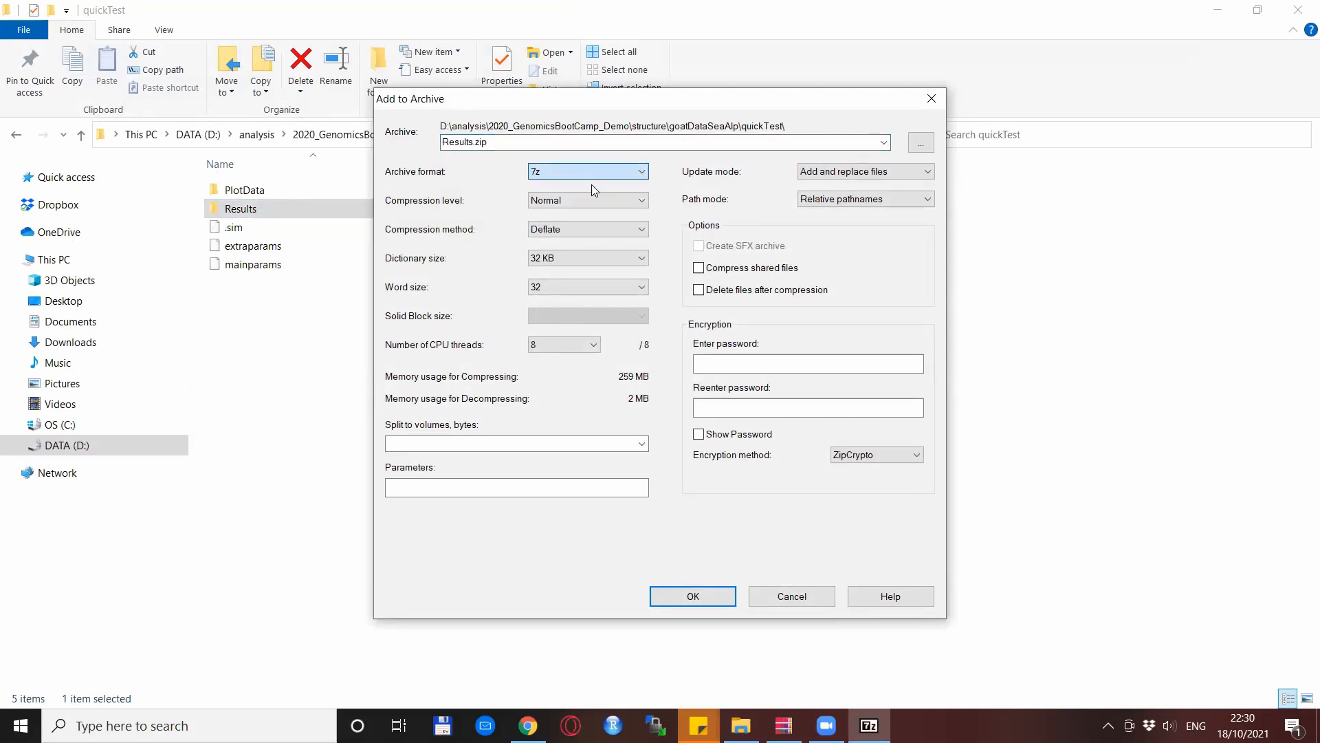
left_click(631, 174)
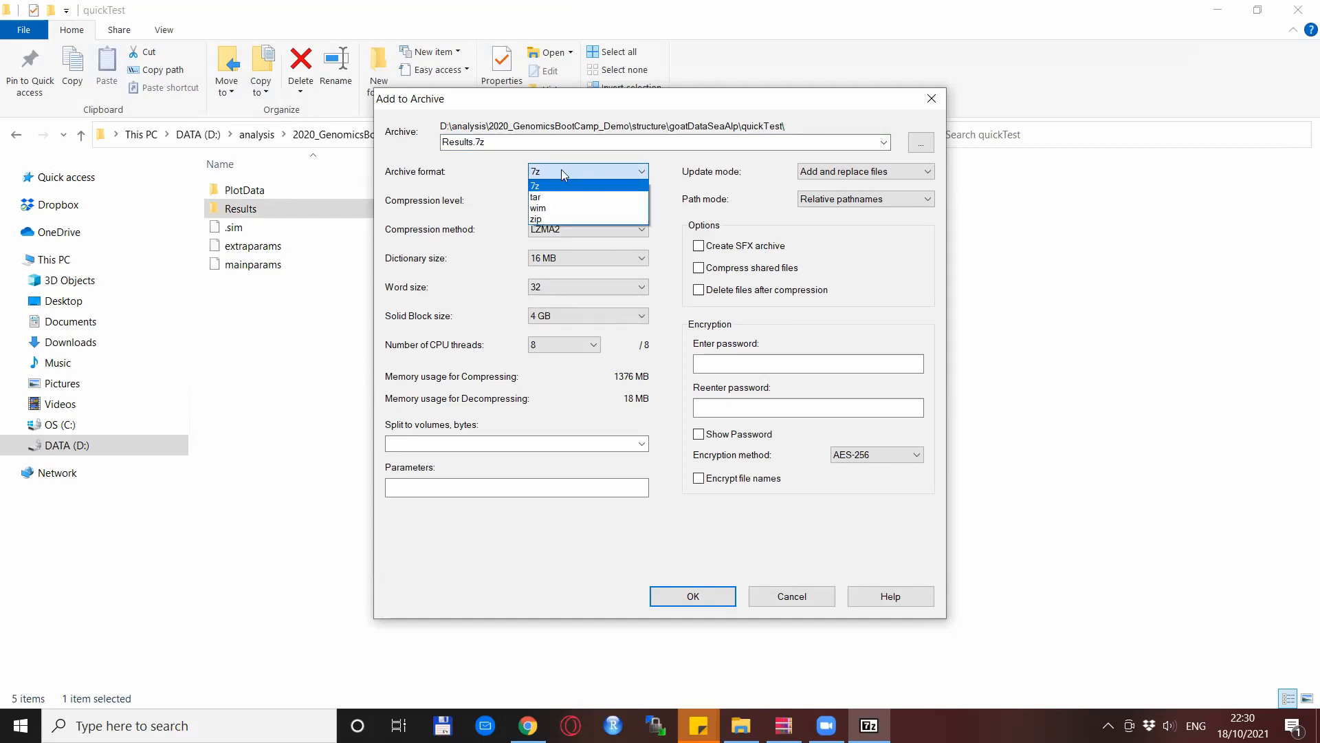
left_click(543, 218)
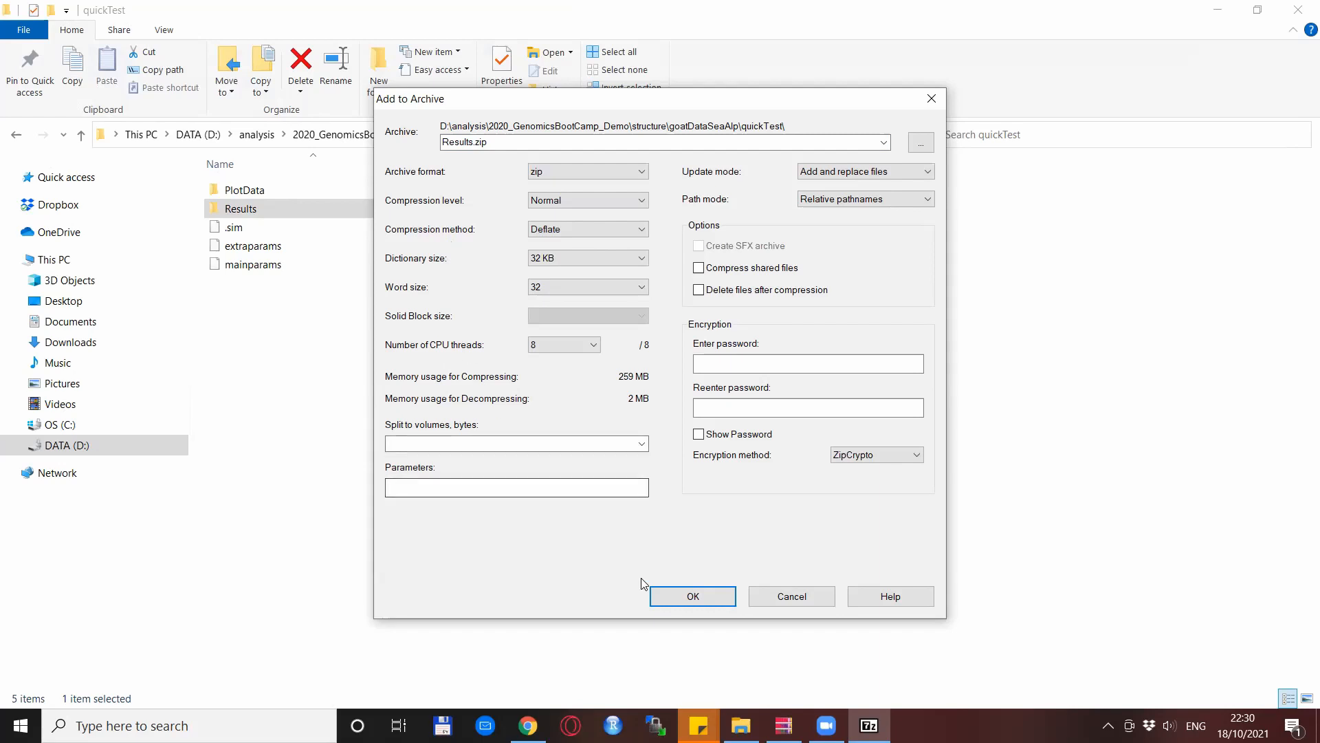
left_click(688, 597)
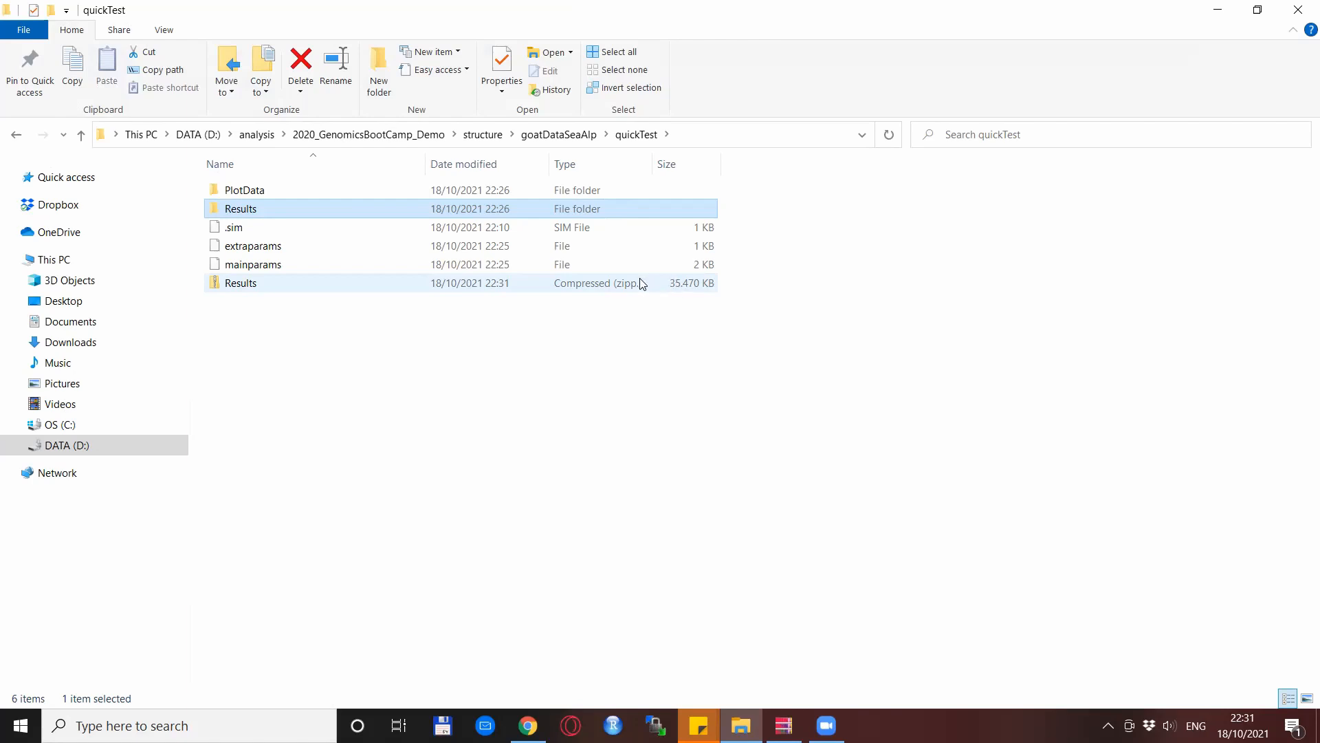
left_click(718, 317)
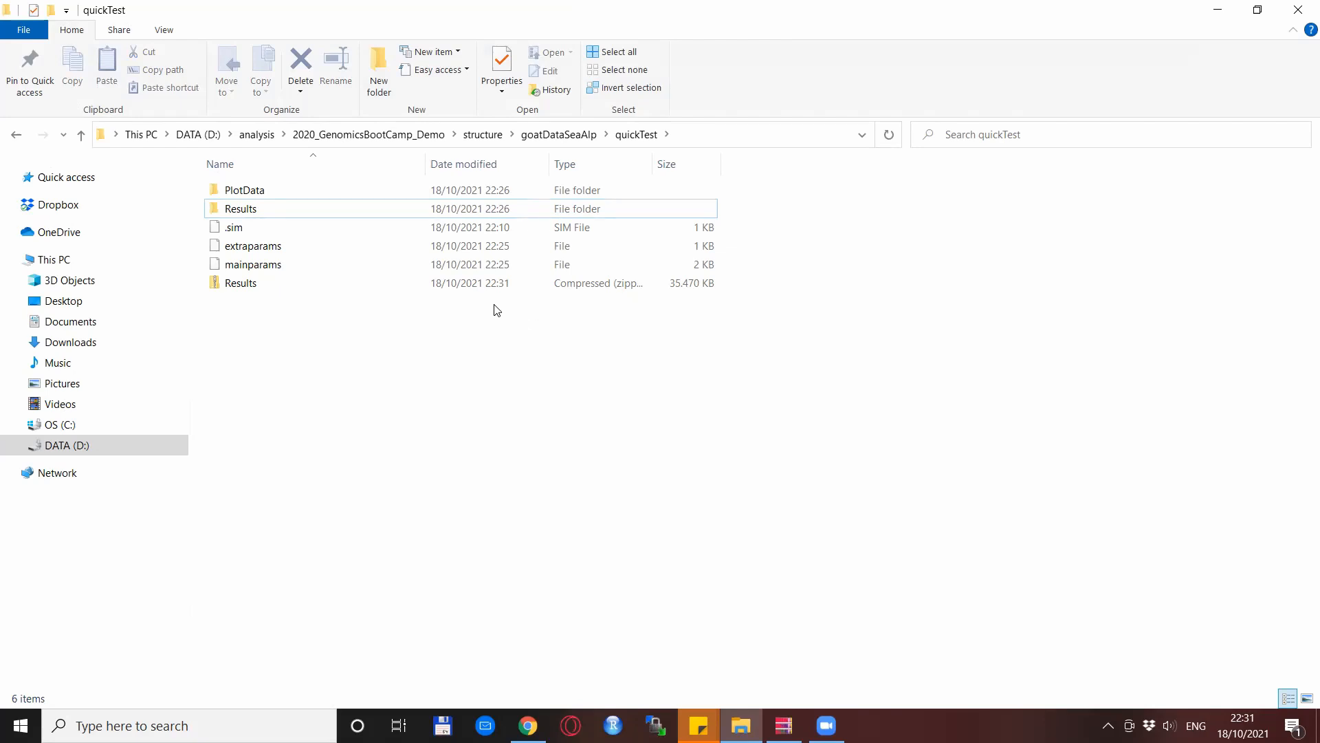
Step: Harvest Results.zip in Structure Harvester in the browser, and review the resulting L(K), Evanno method and DeltaK plots
key("alt+Tab")
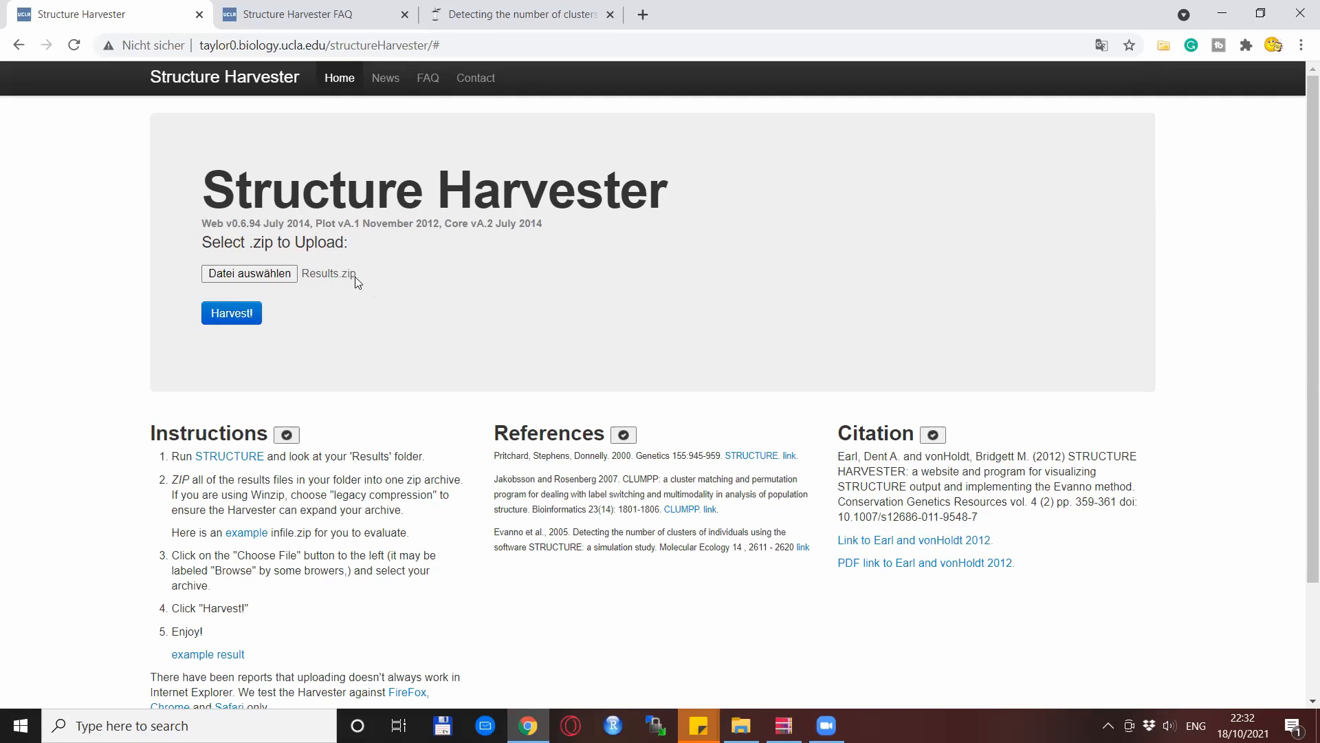
left_click(227, 320)
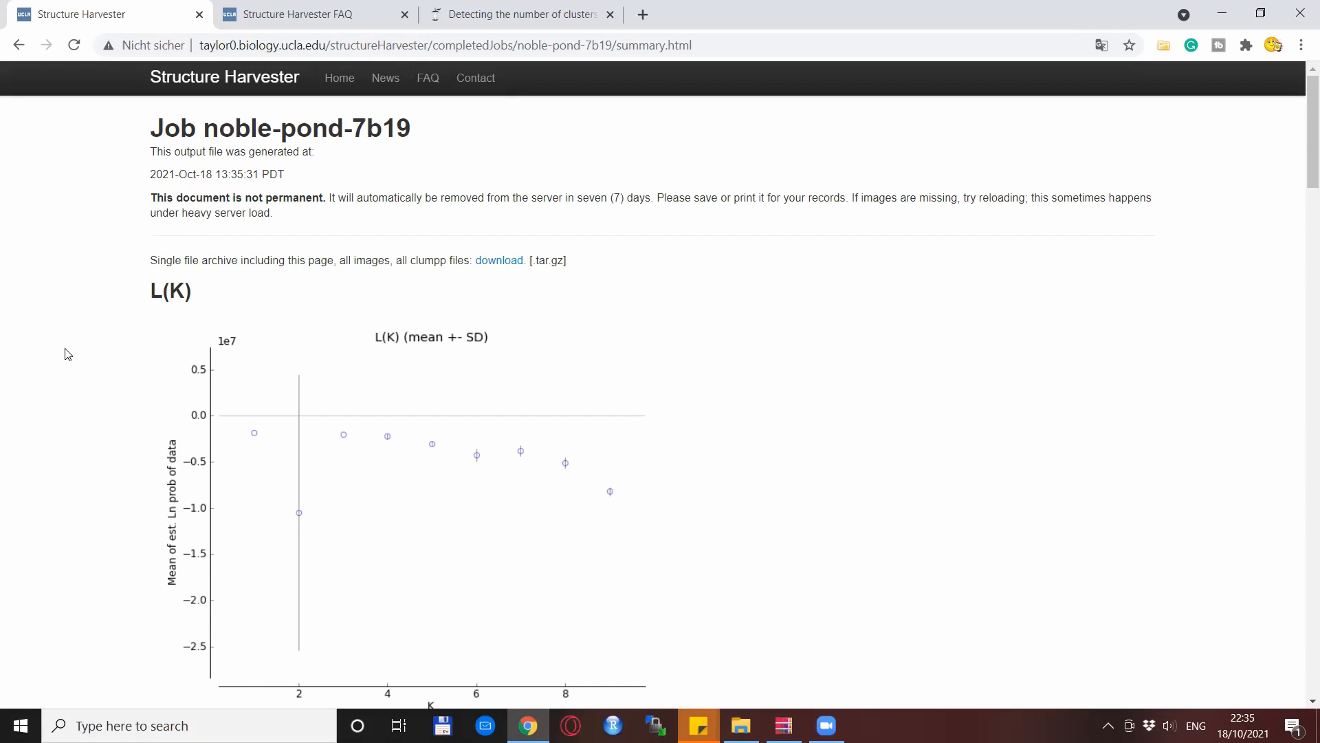
scroll(107, 337, "down", 4)
scroll(103, 447, "down", 8)
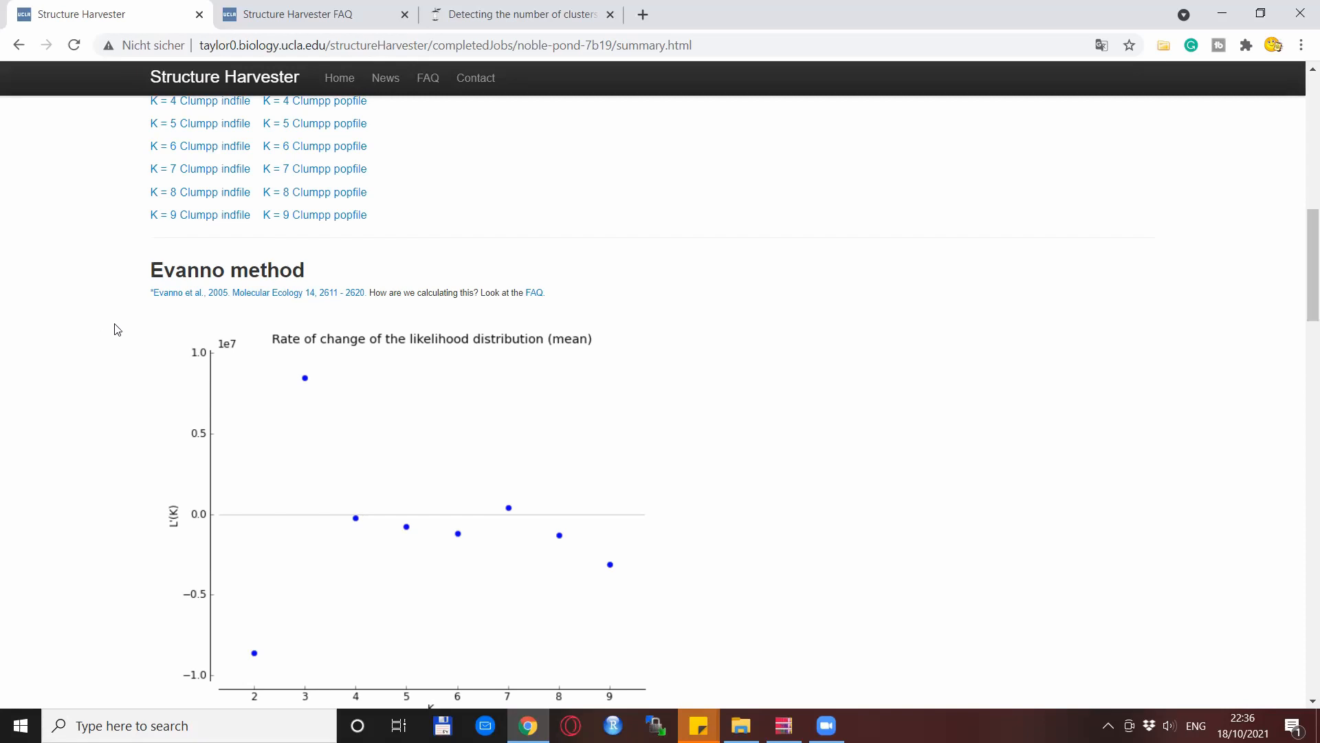
scroll(104, 364, "down", 9)
scroll(106, 372, "down", 3)
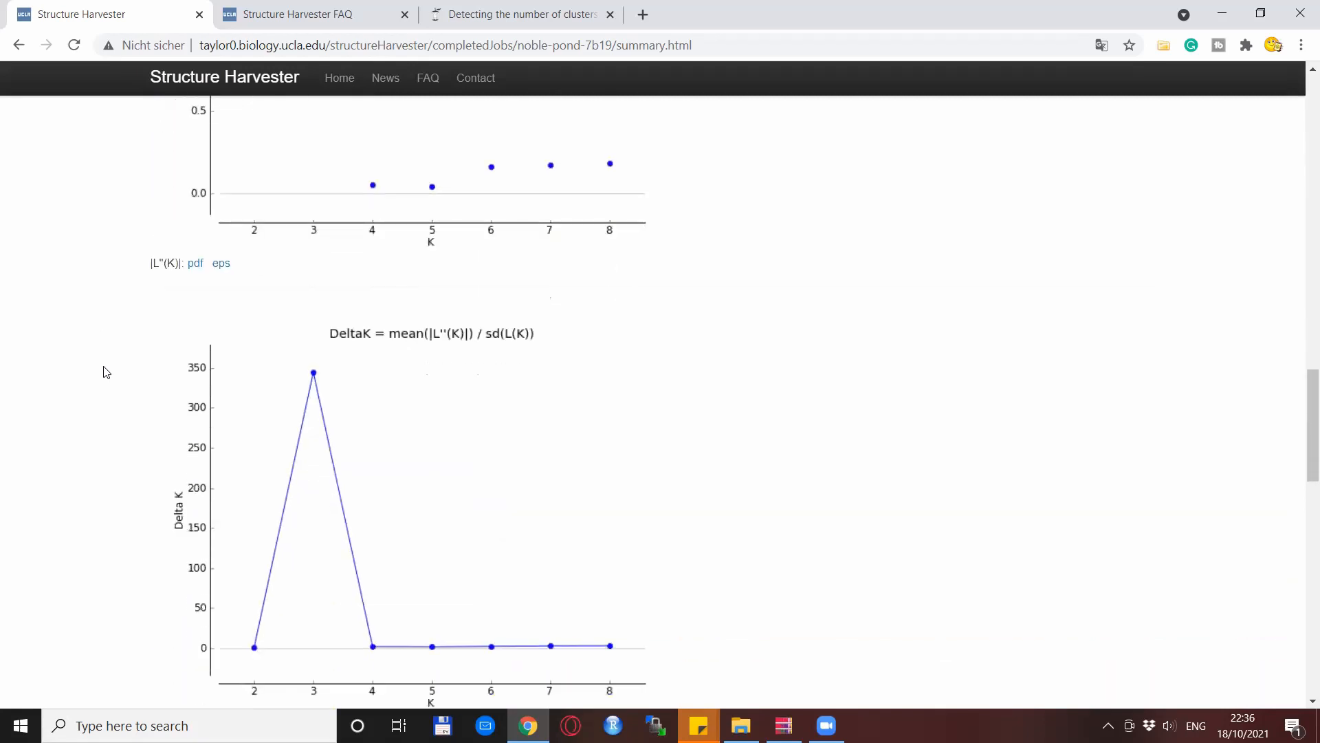